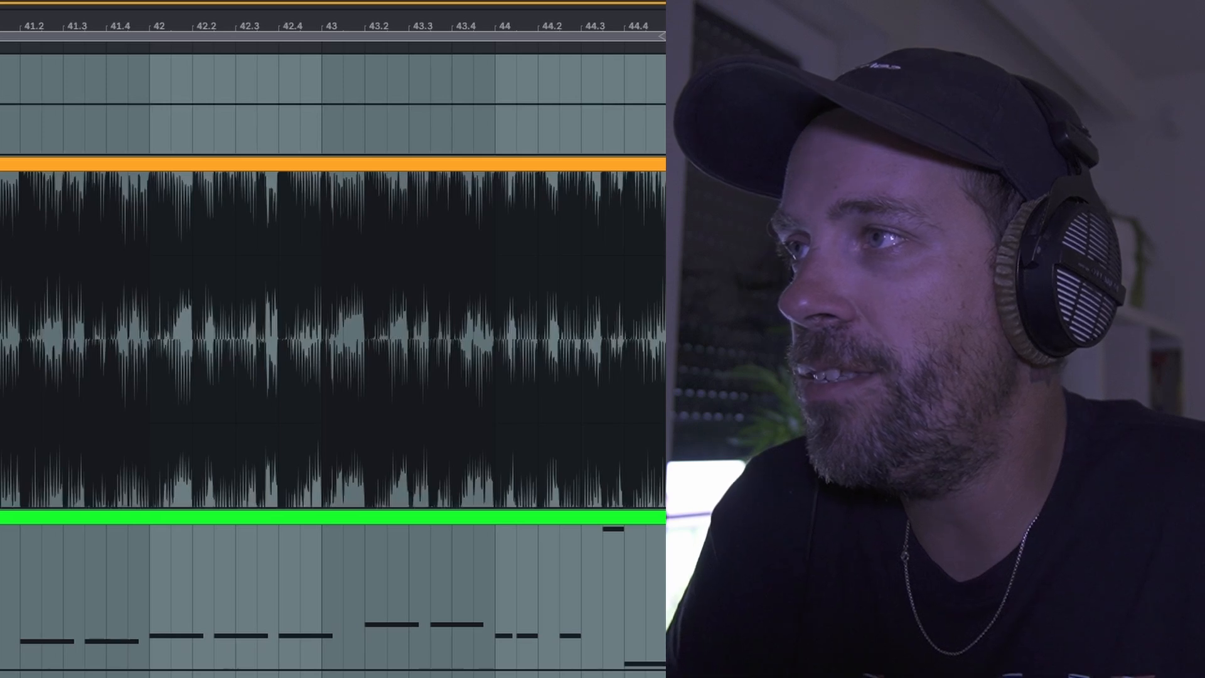
Toggle looping for the selected arrangement section and play back the reference audio with the MIDI clip.
{"action": "key", "text": "super+l"}
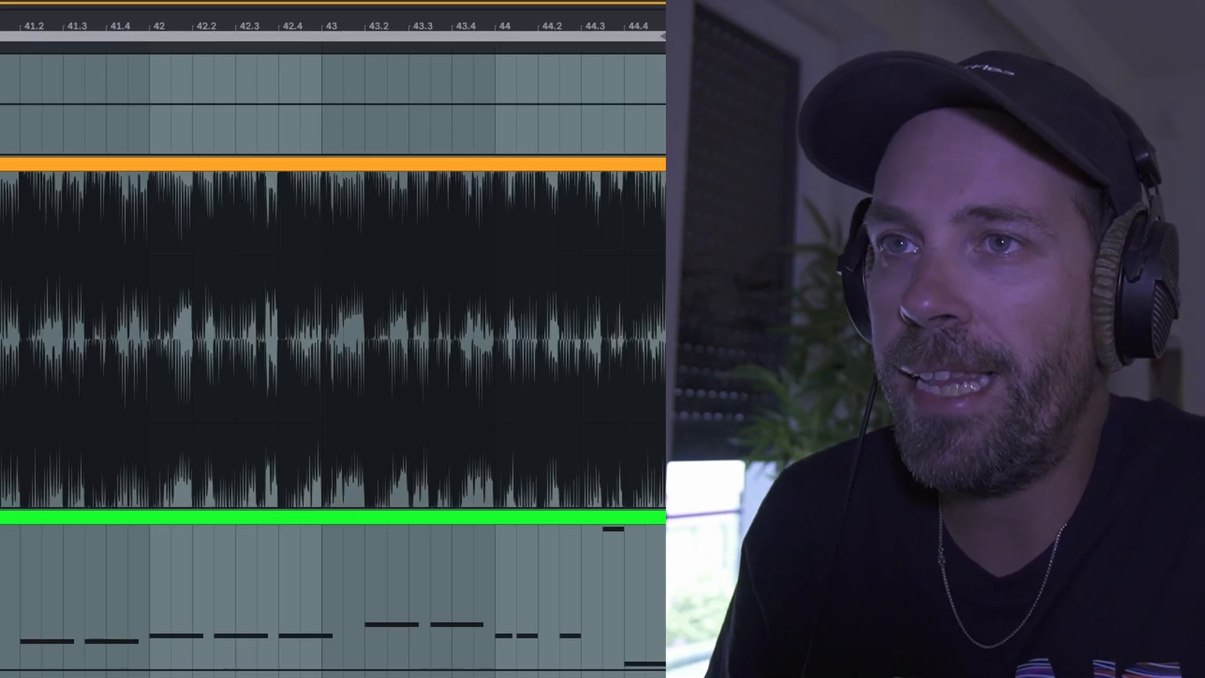
{"action": "key", "text": "super+l"}
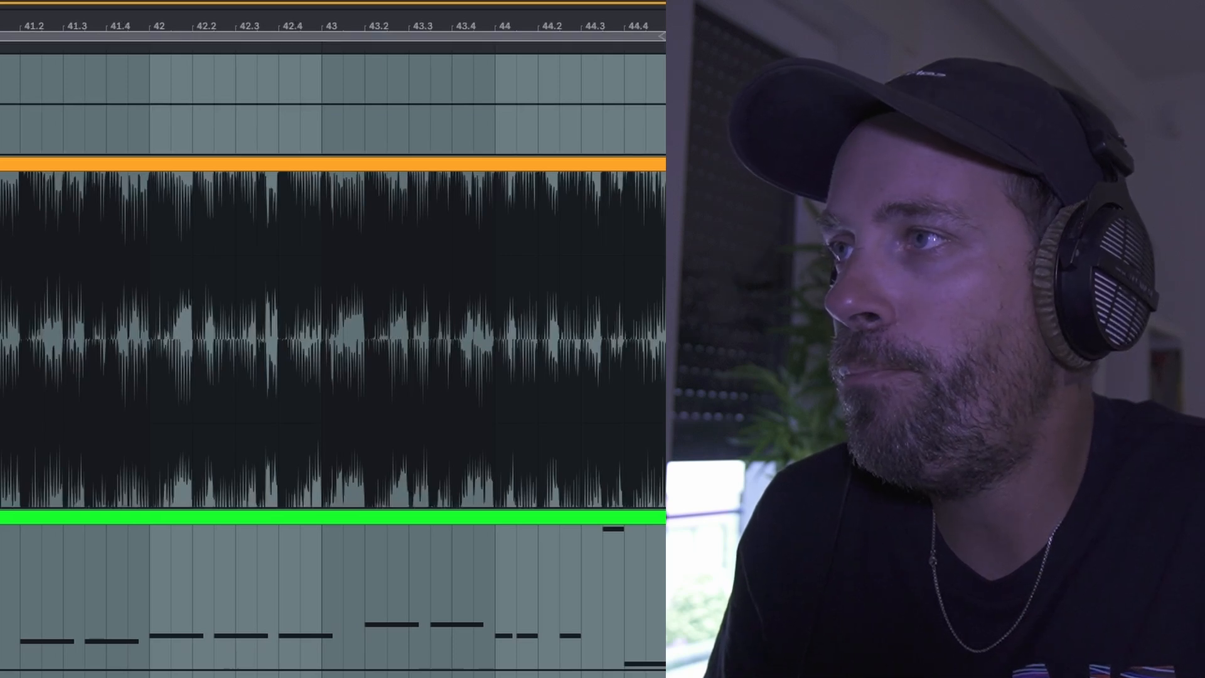
{"action": "key", "text": "super+l"}
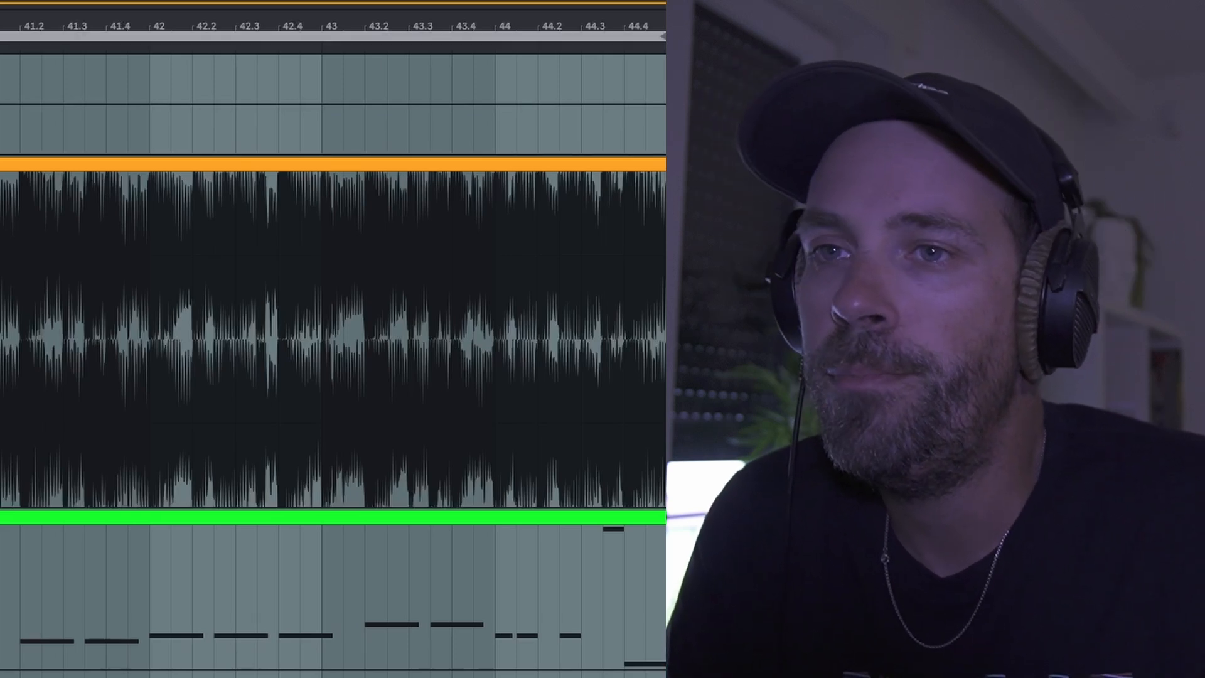
{"action": "key", "text": "space"}
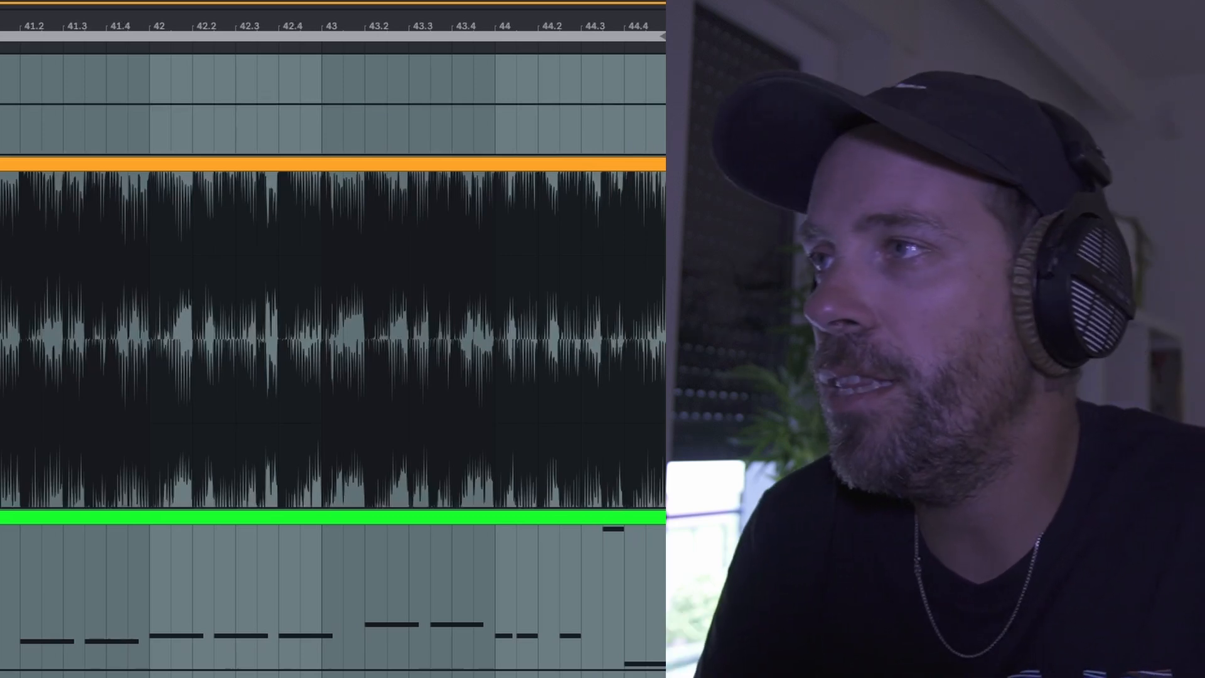
{"action": "left_click", "coordinate": [164, 518]}
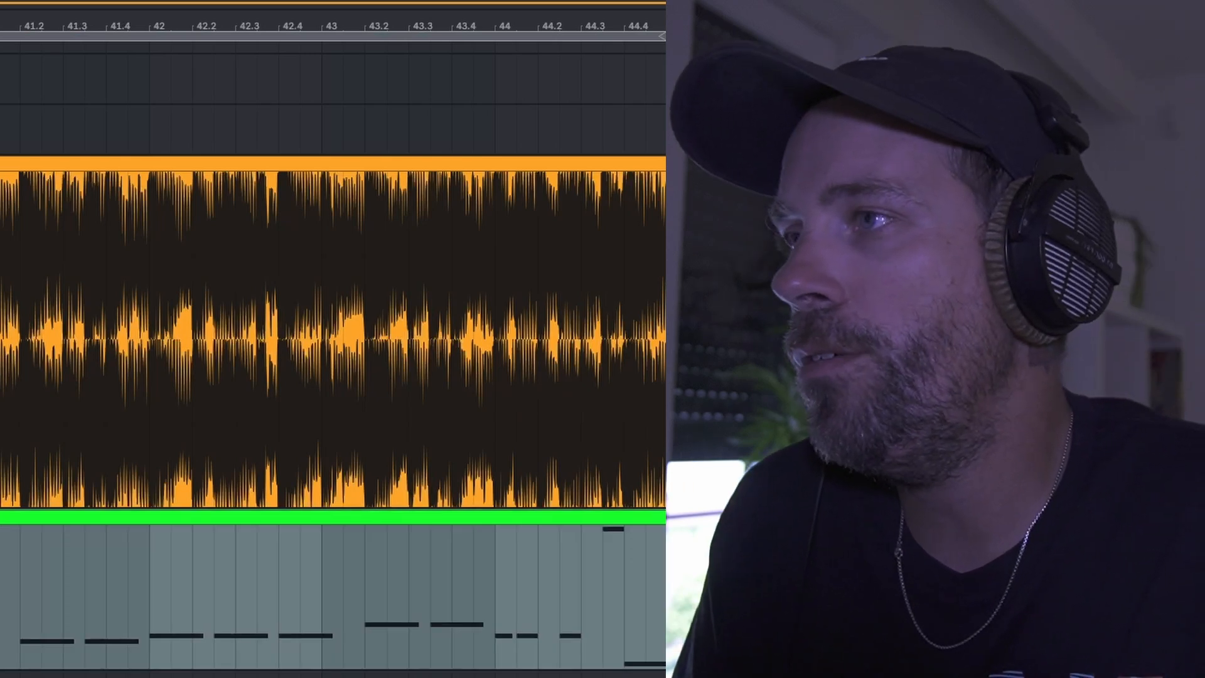
{"action": "key", "text": "ctrl+a"}
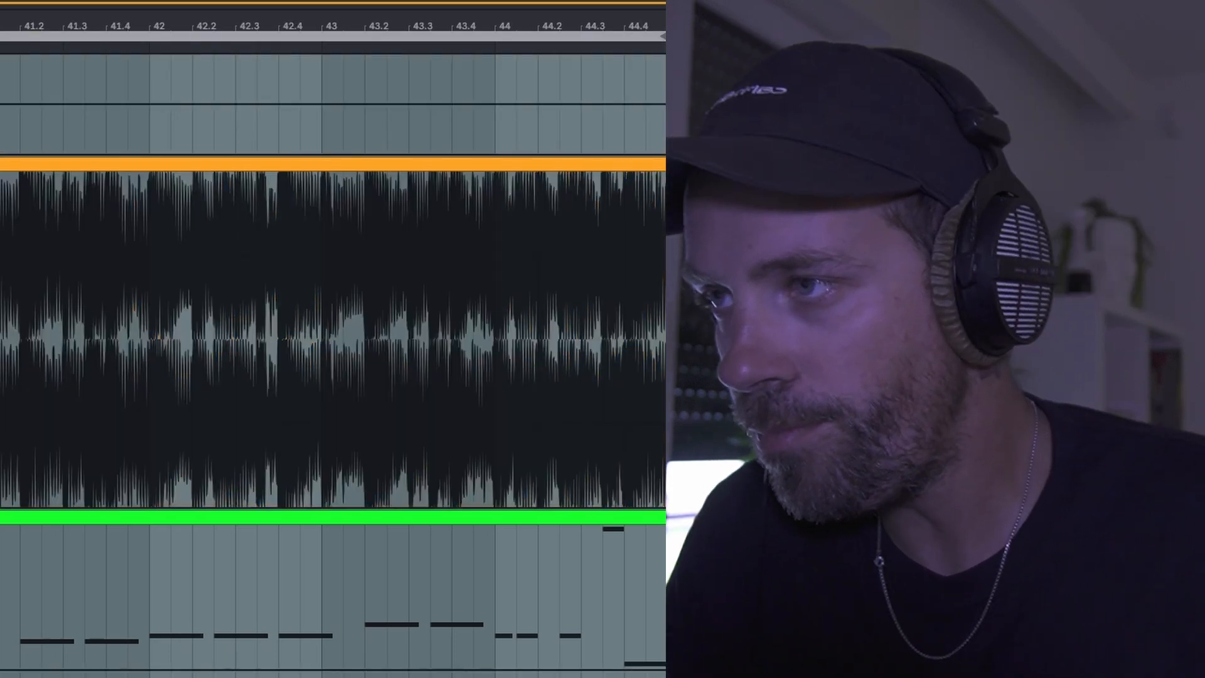
{"action": "key", "text": "space"}
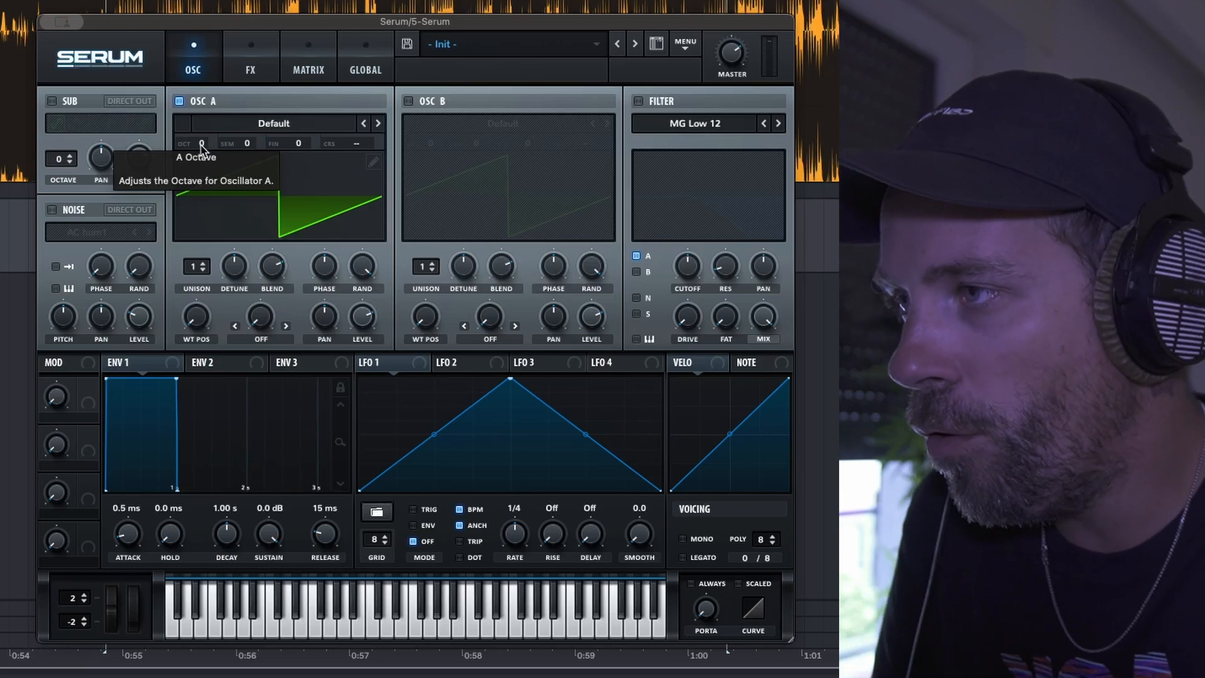
Load the Analog Basic Shapes wavetable in oscillator A, move its wavetable position to the saw shape, and set its octave to -1.
{"action": "left_click", "coordinate": [257, 123]}
{"action": "mouse_move", "coordinate": [255, 147]}
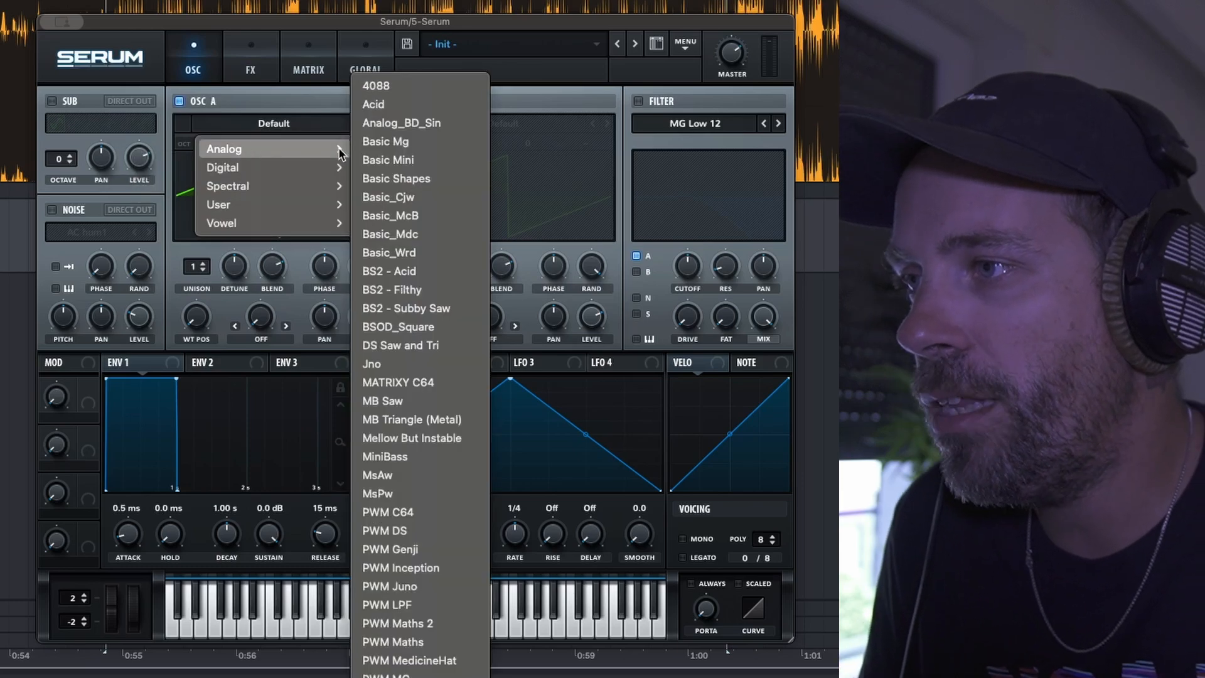
{"action": "left_click", "coordinate": [382, 178]}
{"action": "left_click_drag", "start_coordinate": [202, 342], "coordinate": [247, 225]}
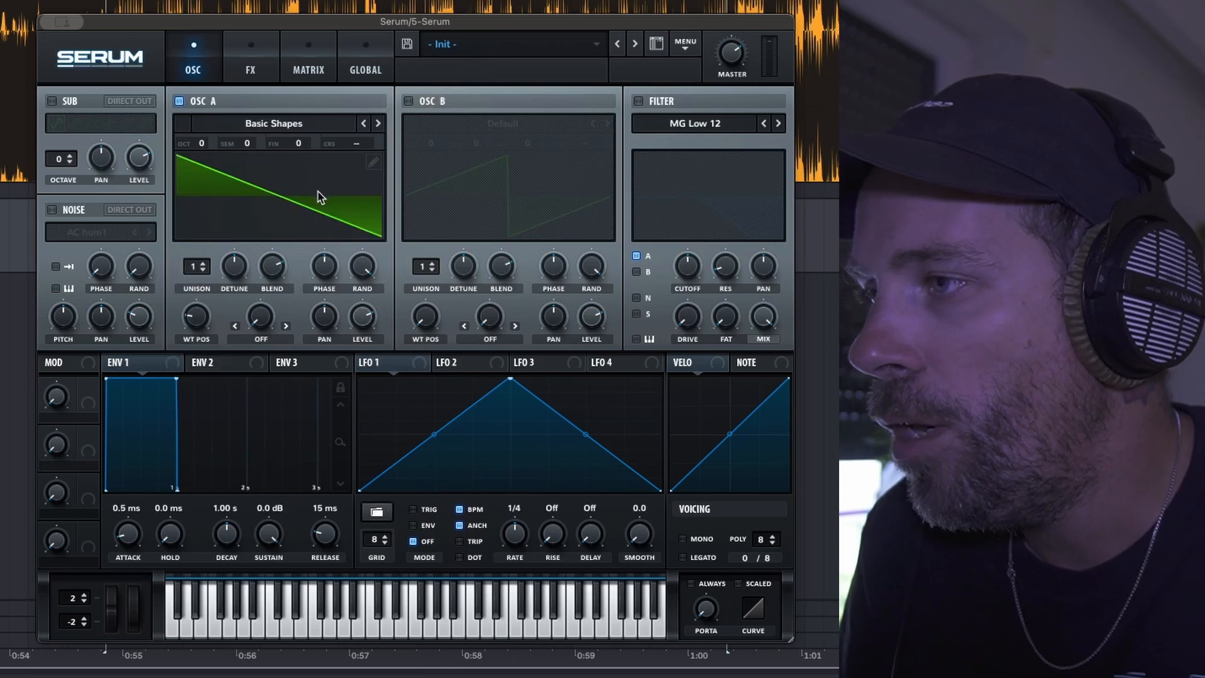
{"action": "left_click_drag", "start_coordinate": [201, 143], "coordinate": [200, 169]}
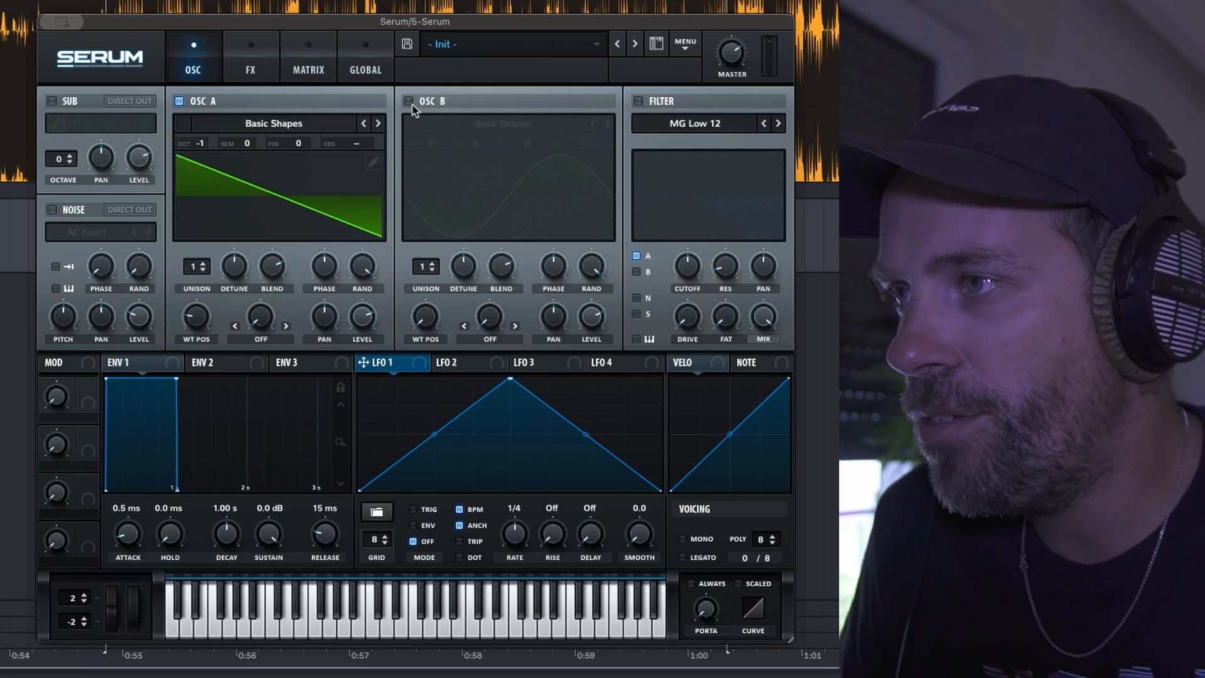
Enable oscillator B with the Basic Shapes saw wave, raise it by +4 semitones, and audition the result.
{"action": "left_click", "coordinate": [408, 101]}
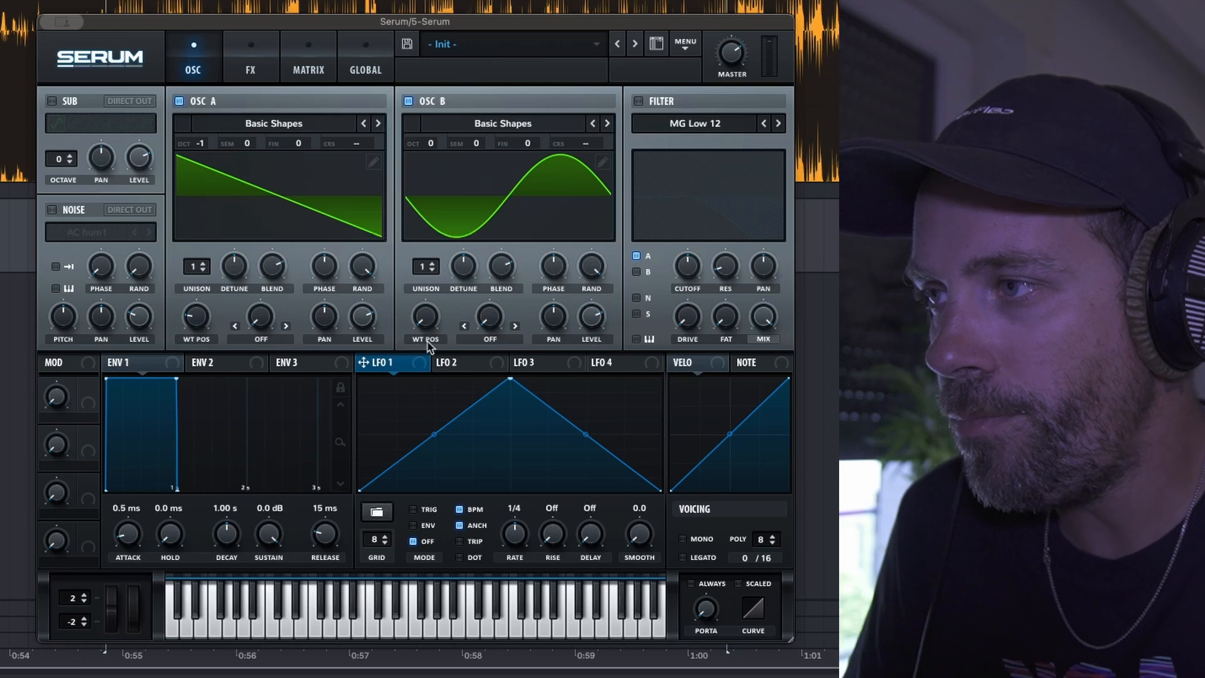
{"action": "left_click", "coordinate": [469, 124]}
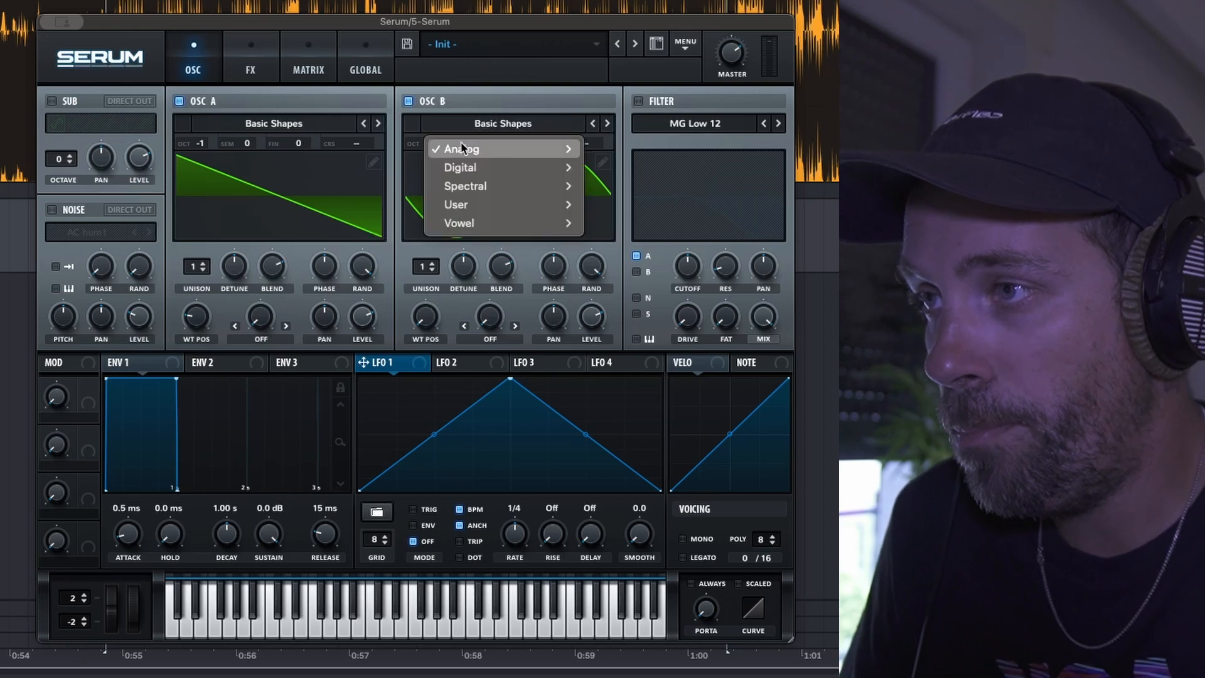
{"action": "left_click", "coordinate": [472, 101]}
{"action": "left_click_drag", "start_coordinate": [427, 321], "coordinate": [424, 276]}
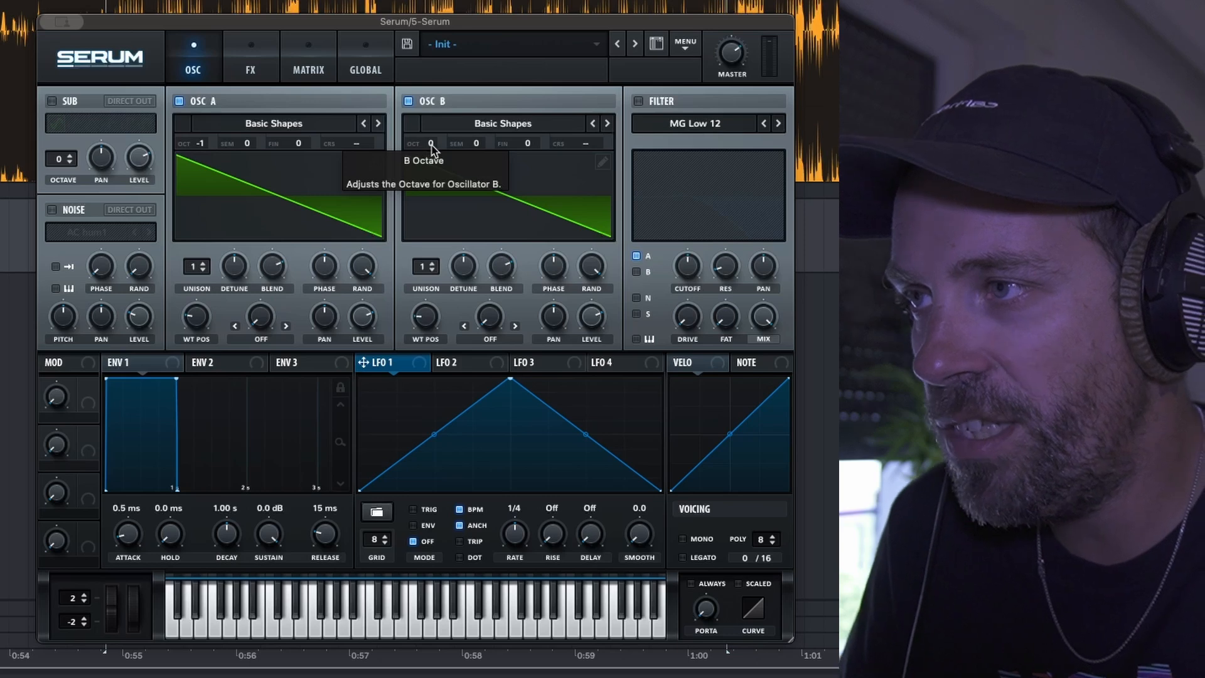
{"action": "mouse_move", "coordinate": [475, 144]}
{"action": "left_mouse_down"}
{"action": "mouse_move", "coordinate": [482, 130]}
{"action": "mouse_move", "coordinate": [475, 149]}
{"action": "left_mouse_up"}
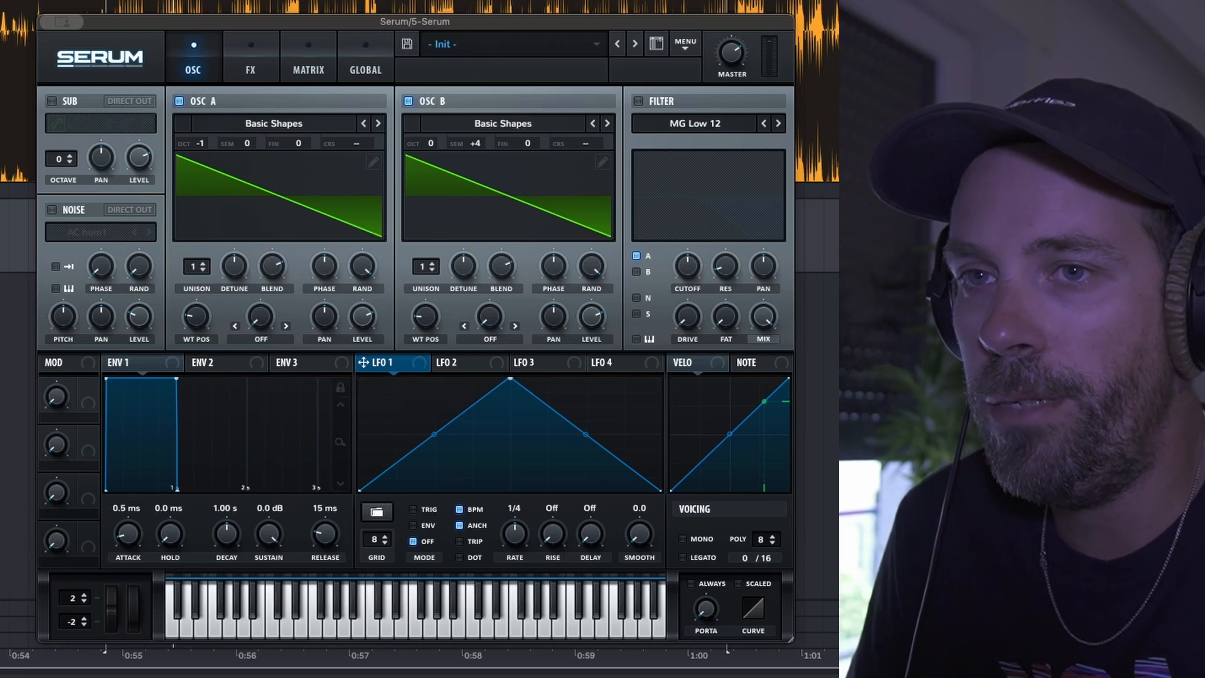
{"action": "left_click", "coordinate": [819, 203]}
{"action": "key", "text": "space"}
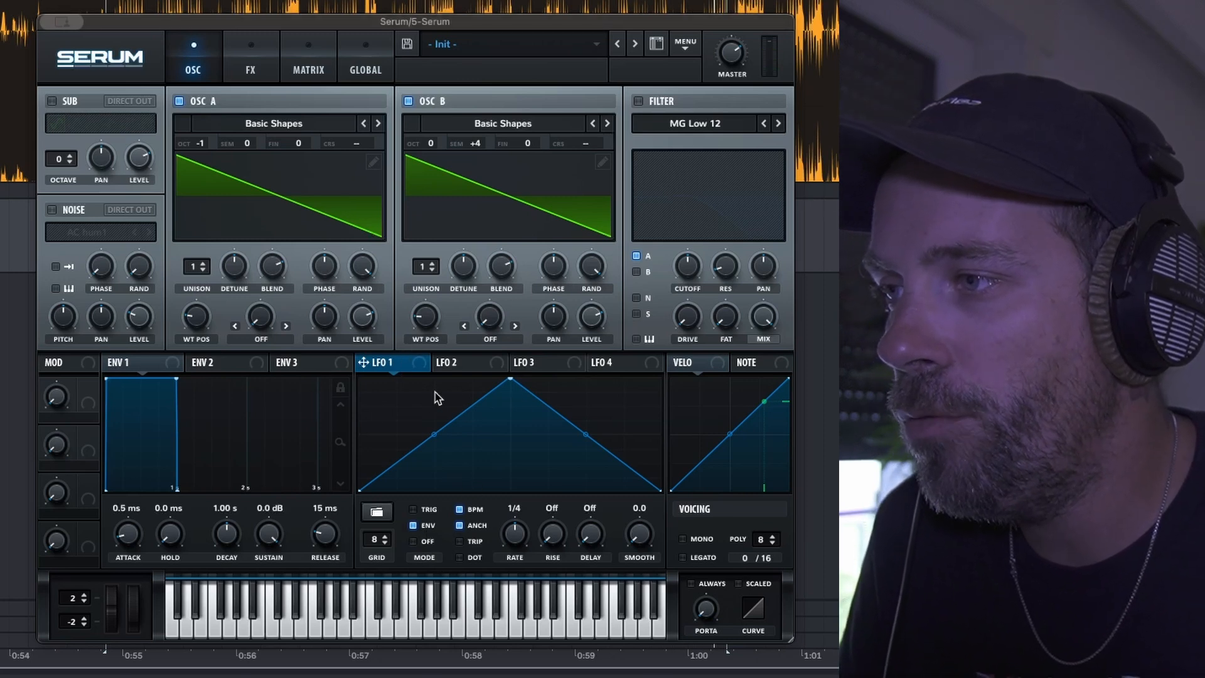
Shape LFO 1 as a quick rise with a curved decay, and set its rate to 0.8 Hz with BPM sync off.
{"action": "left_click_drag", "start_coordinate": [510, 384], "coordinate": [374, 370]}
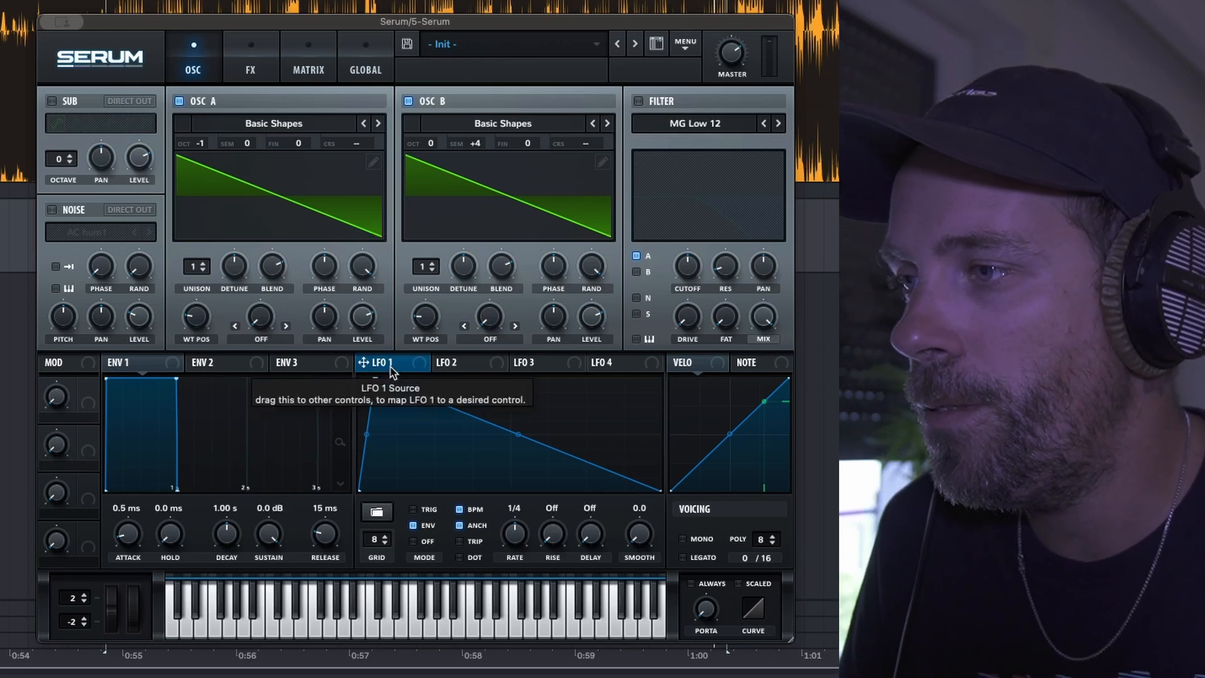
{"action": "double_click", "coordinate": [445, 406]}
{"action": "mouse_move", "coordinate": [445, 407]}
{"action": "left_mouse_down"}
{"action": "mouse_move", "coordinate": [445, 446]}
{"action": "mouse_move", "coordinate": [423, 416]}
{"action": "mouse_move", "coordinate": [433, 414]}
{"action": "left_mouse_up"}
{"action": "left_click_drag", "start_coordinate": [547, 456], "coordinate": [544, 471]}
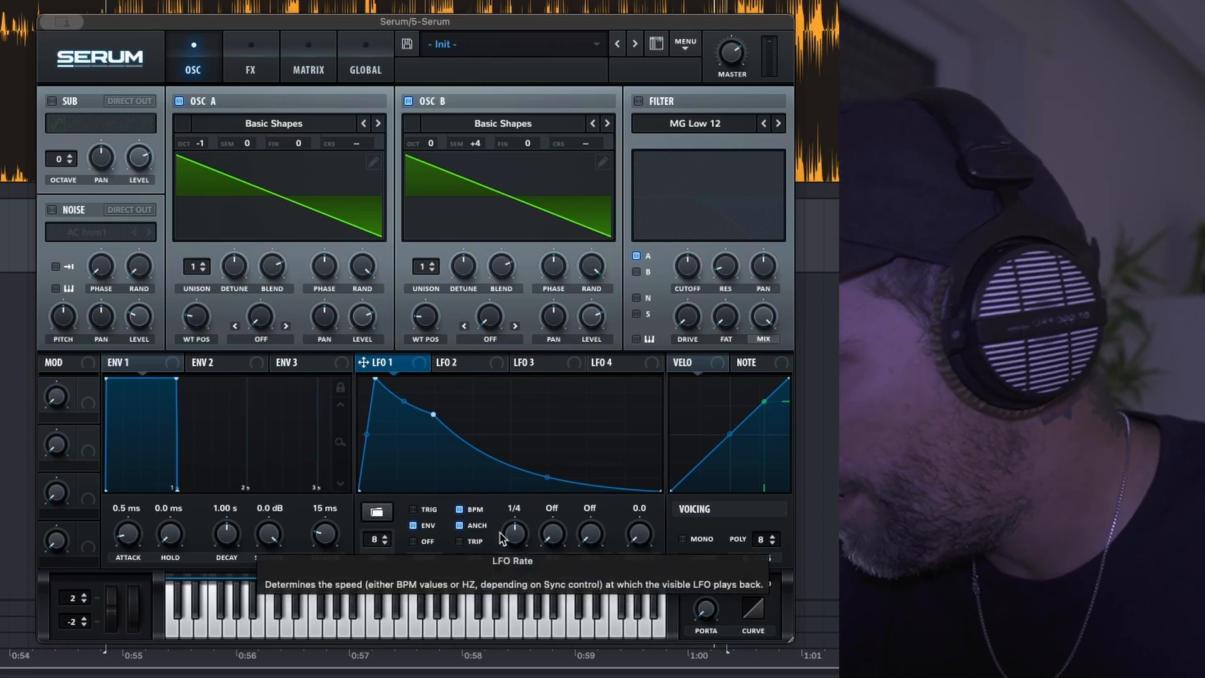
{"action": "left_click", "coordinate": [459, 509]}
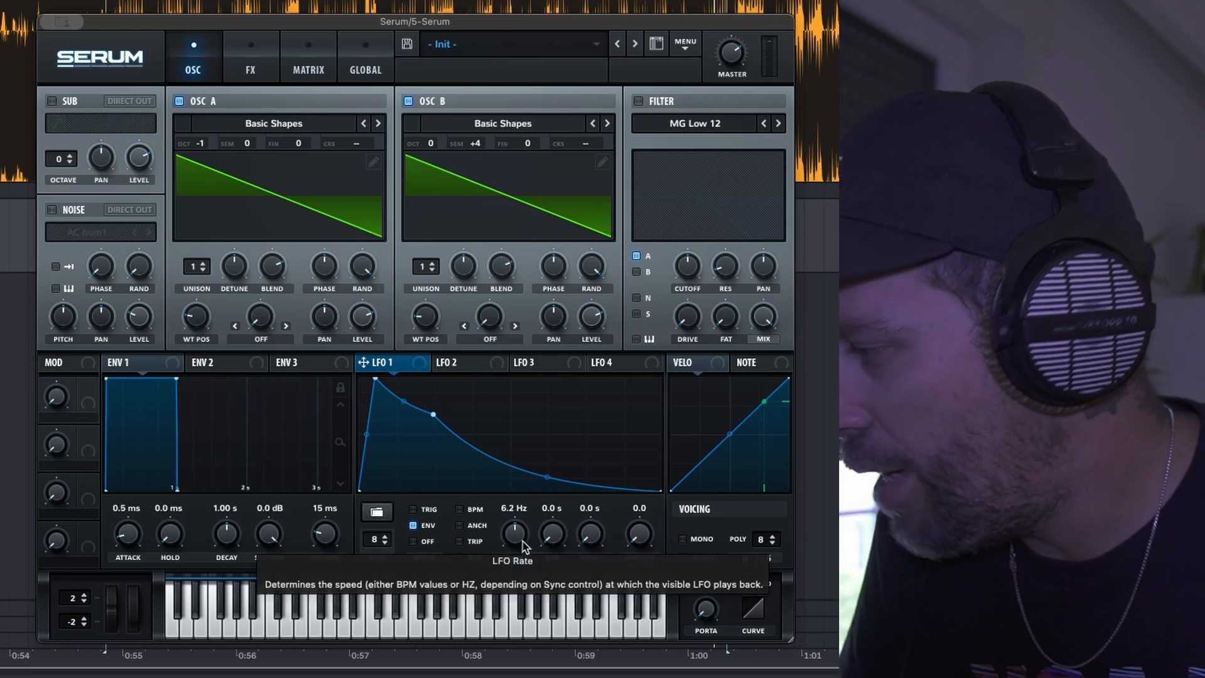
{"action": "left_click_drag", "start_coordinate": [522, 547], "coordinate": [518, 576]}
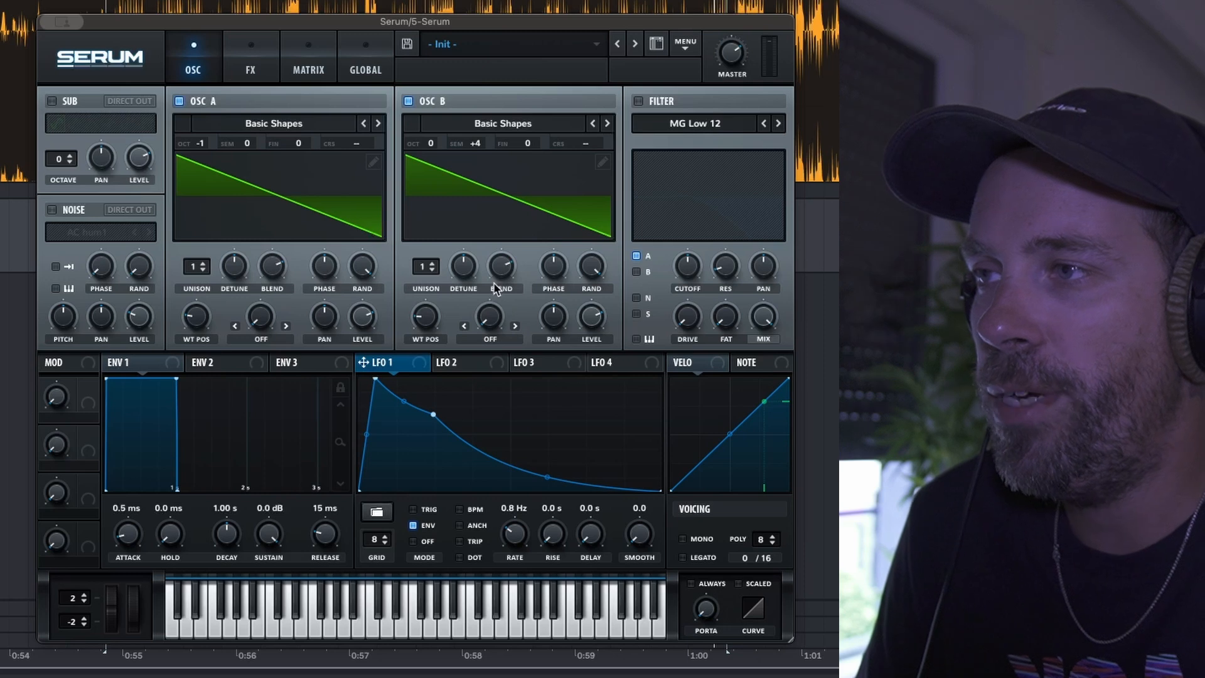
Assign LFO 1 to the levels of oscillators A and B, and make the LFO's initial rise faster.
{"action": "key", "text": "space"}
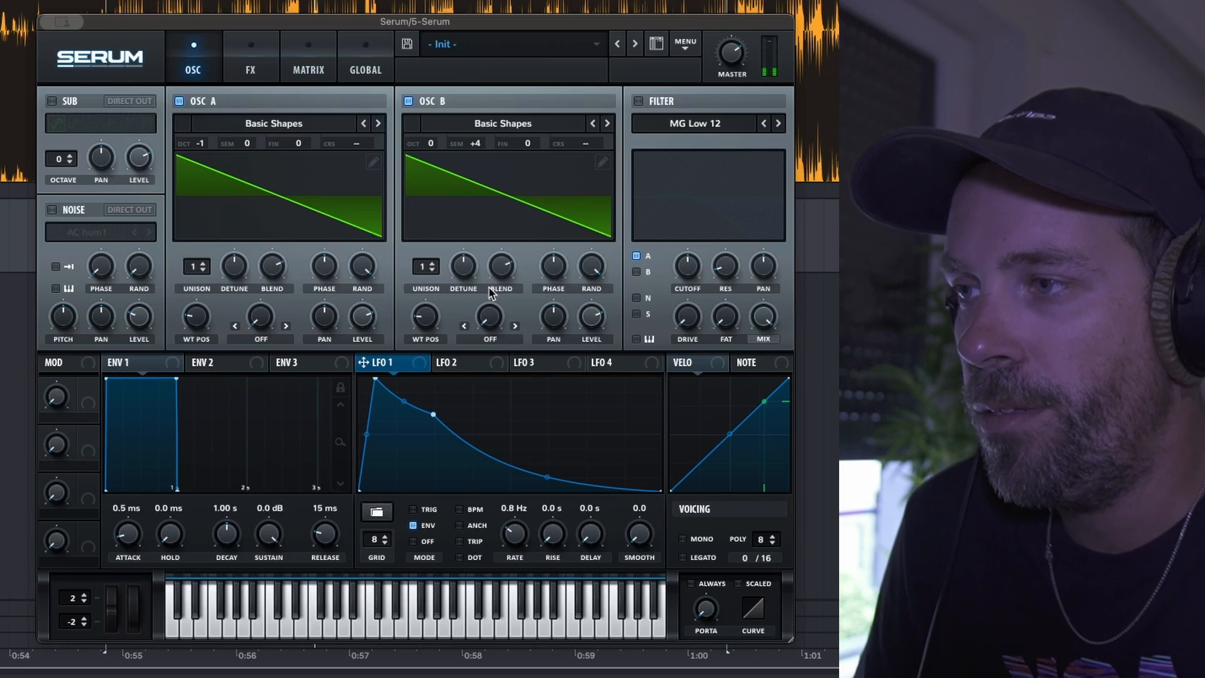
{"action": "left_click_drag", "start_coordinate": [362, 362], "coordinate": [362, 317]}
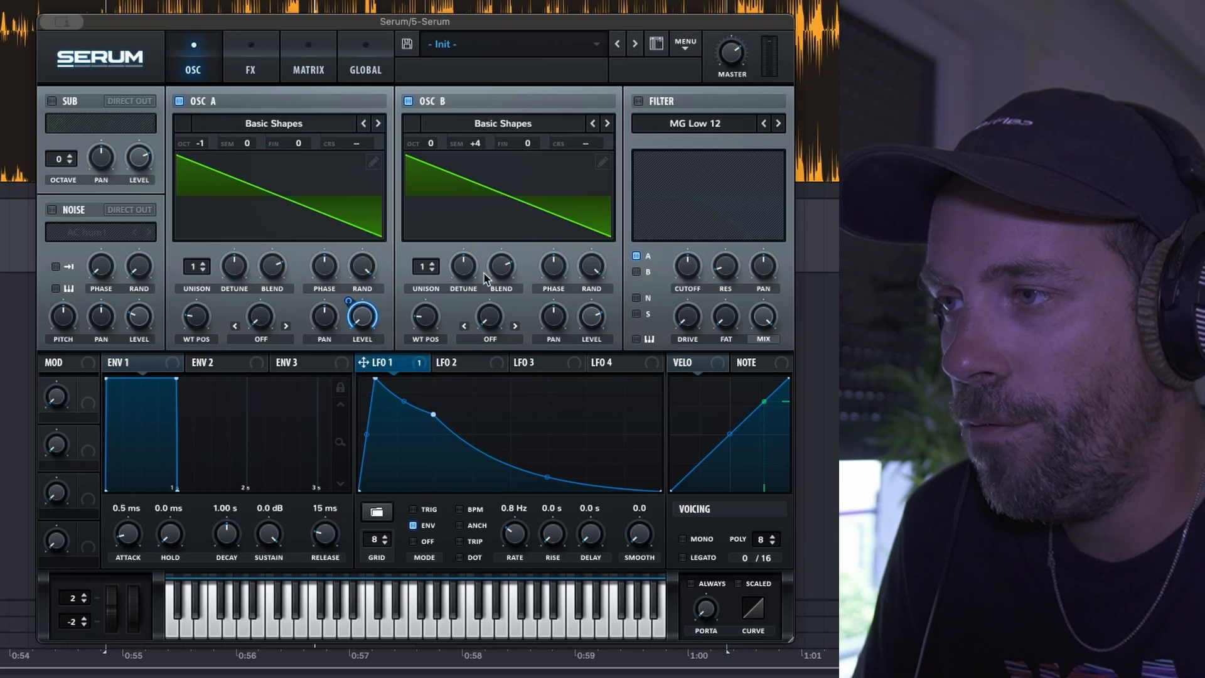
{"action": "left_click_drag", "start_coordinate": [419, 367], "coordinate": [583, 308]}
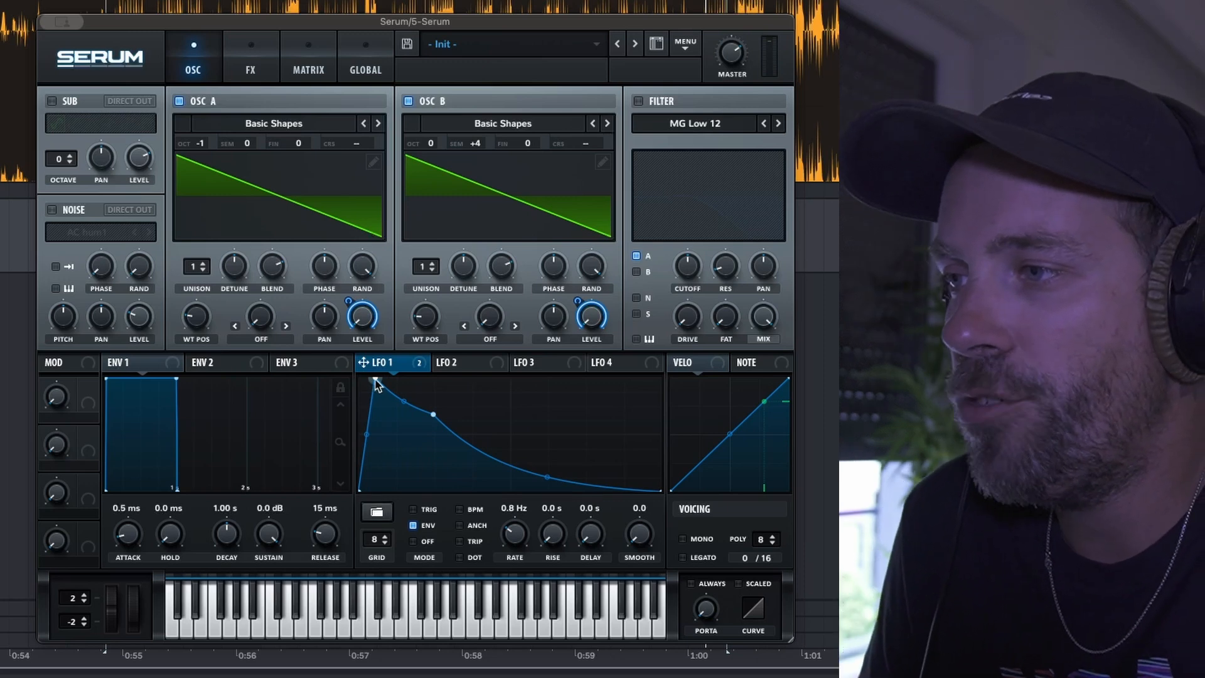
{"action": "left_click_drag", "start_coordinate": [375, 384], "coordinate": [369, 375]}
{"action": "left_click_drag", "start_coordinate": [362, 441], "coordinate": [363, 428]}
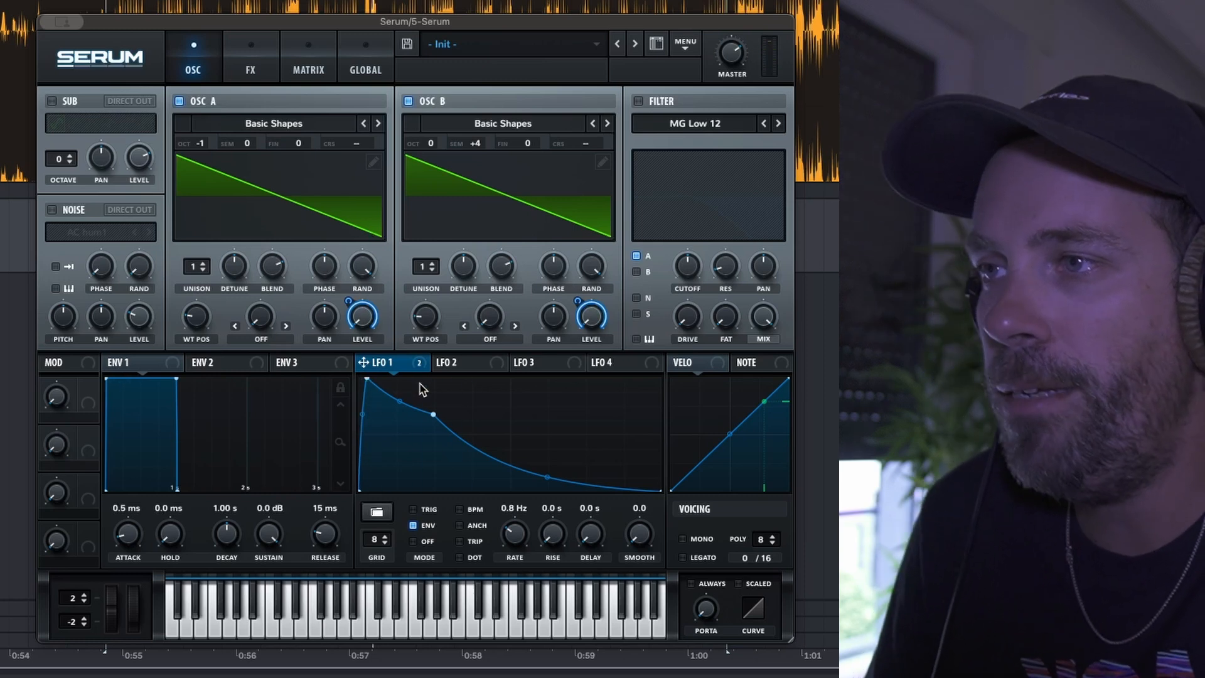
Enable the MG Low 12 filter for oscillators A and B and modulate its lowered cutoff with LFO 1.
{"action": "left_click", "coordinate": [638, 102]}
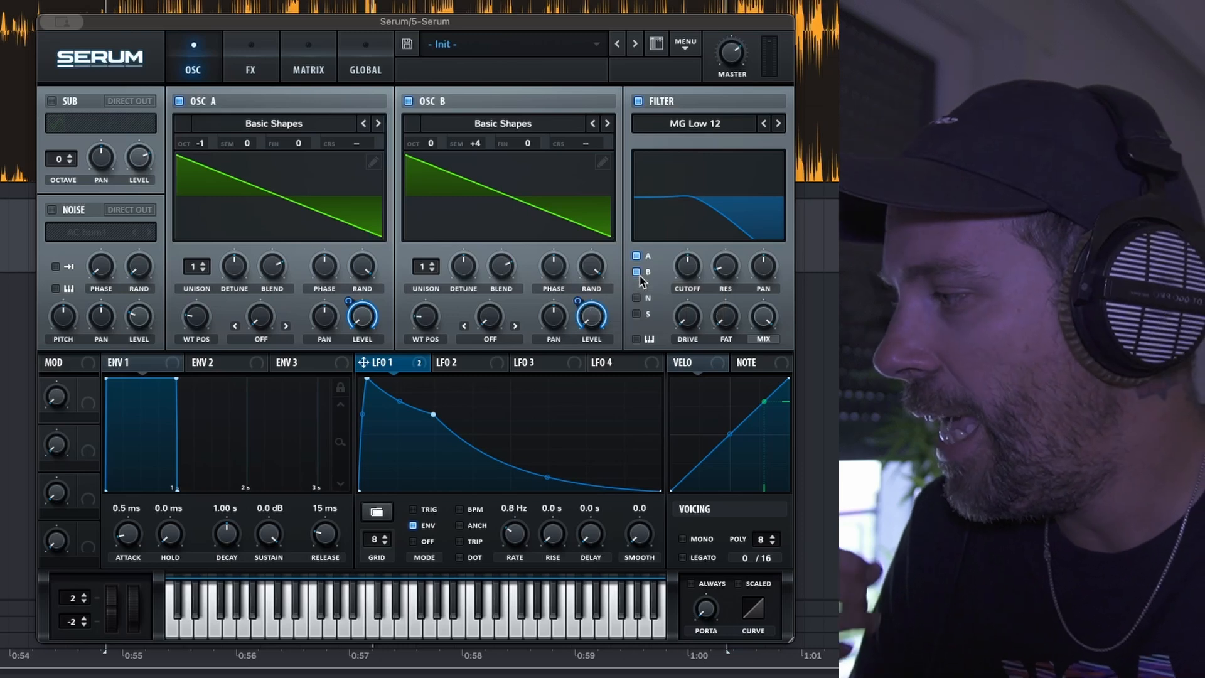
{"action": "left_click_drag", "start_coordinate": [420, 367], "coordinate": [689, 271]}
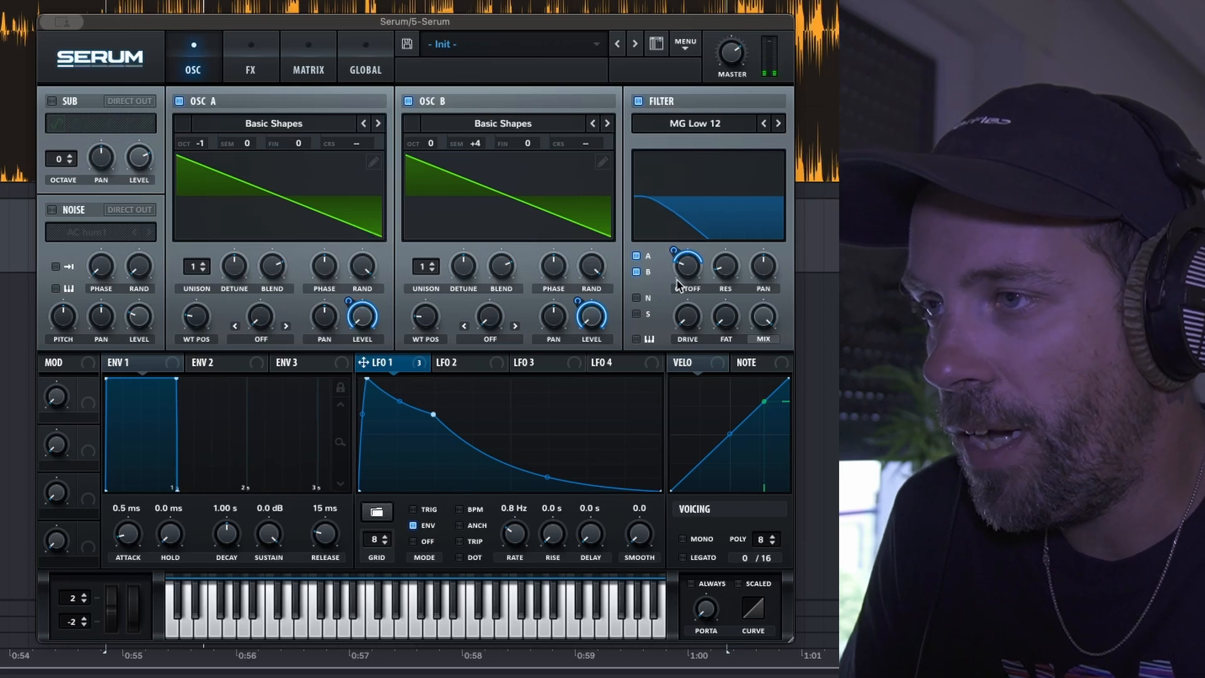
{"action": "left_click_drag", "start_coordinate": [672, 254], "coordinate": [672, 256]}
{"action": "left_click_drag", "start_coordinate": [674, 247], "coordinate": [674, 244]}
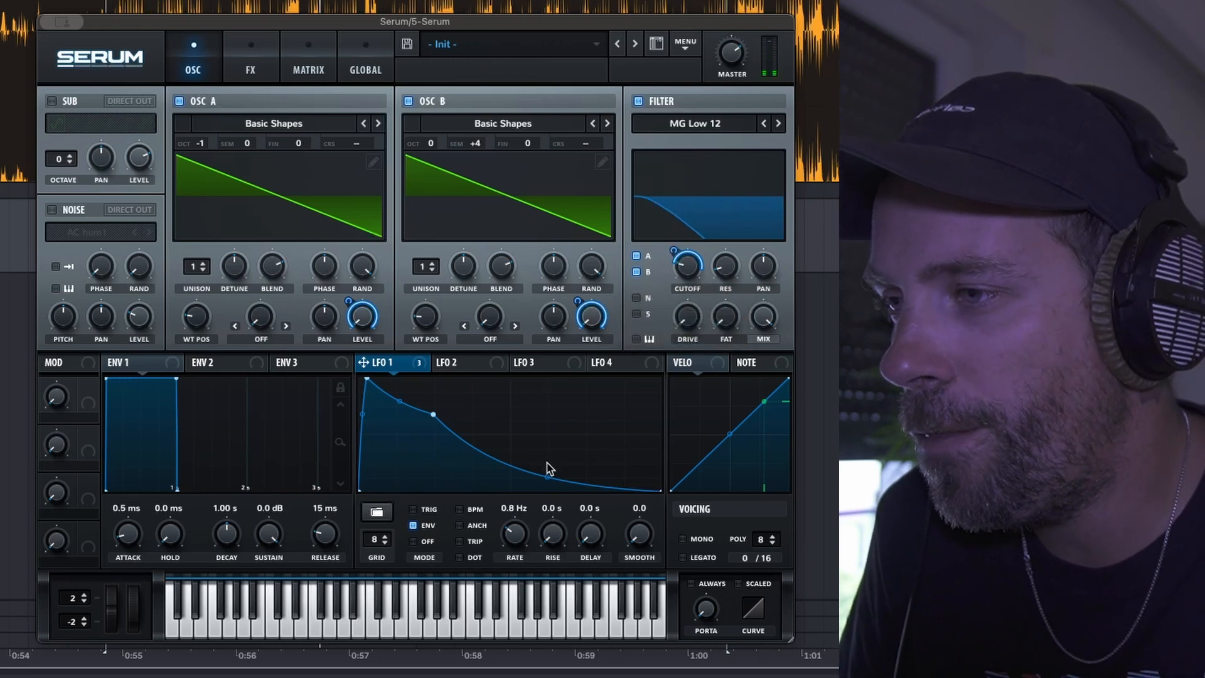
Slightly deepen LFO 1's decay curve and set Envelope 1's release to 216 ms.
{"action": "left_click_drag", "start_coordinate": [549, 478], "coordinate": [547, 481]}
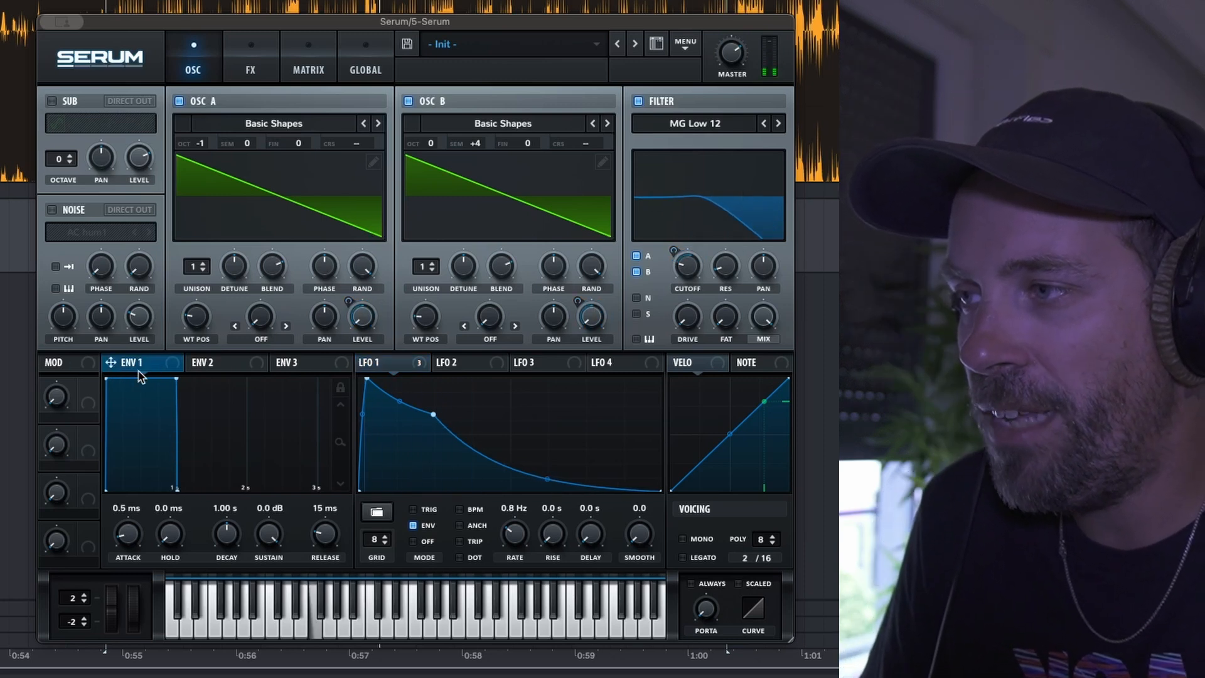
{"action": "left_click_drag", "start_coordinate": [175, 489], "coordinate": [191, 492]}
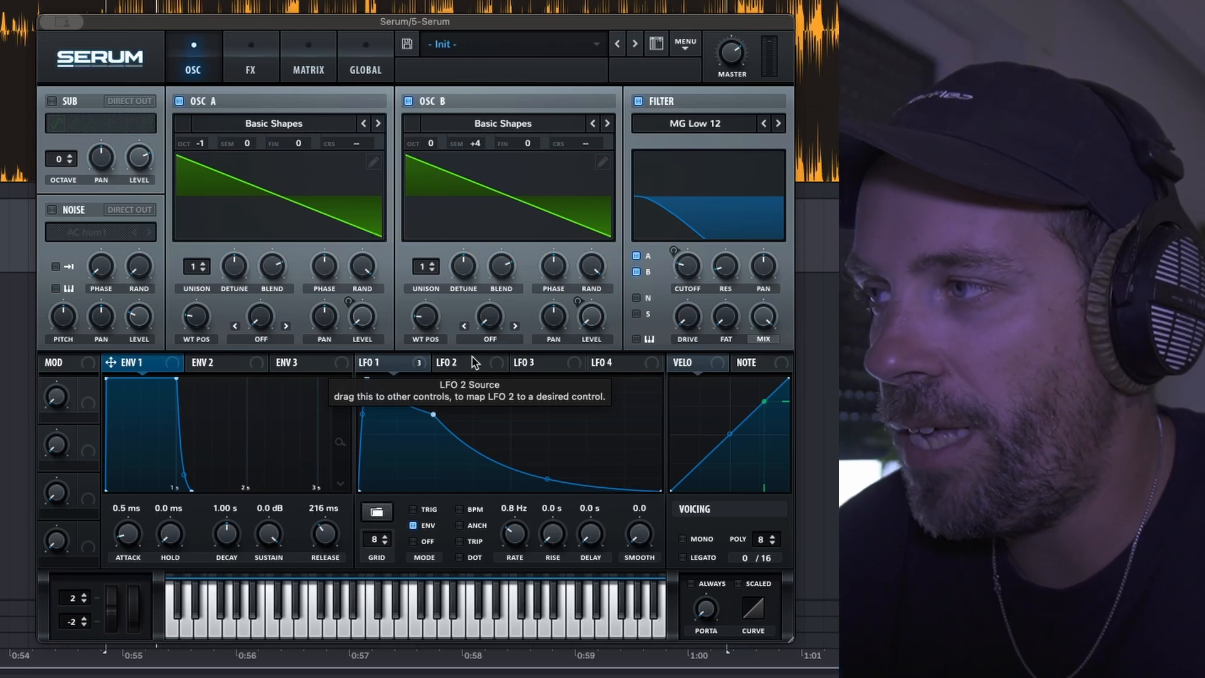
Enable the noise oscillator with the Analog BrightWhite sample and route it through the filter.
{"action": "left_click", "coordinate": [52, 209]}
{"action": "left_click", "coordinate": [85, 236]}
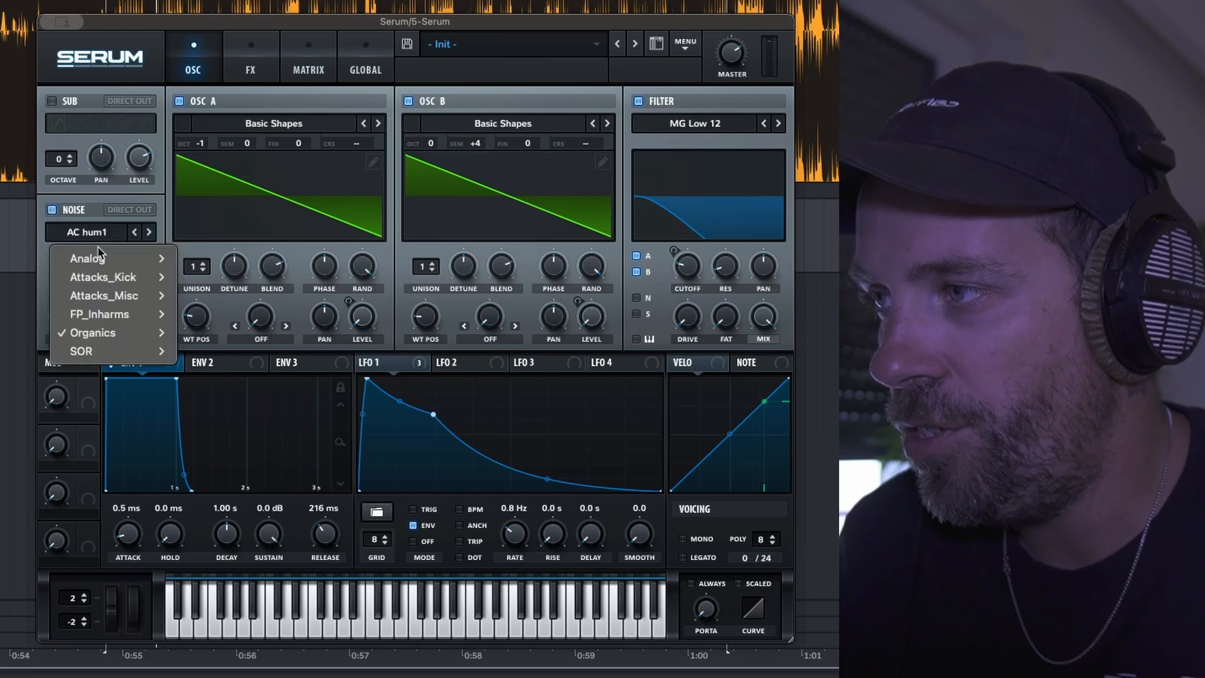
{"action": "mouse_move", "coordinate": [108, 252]}
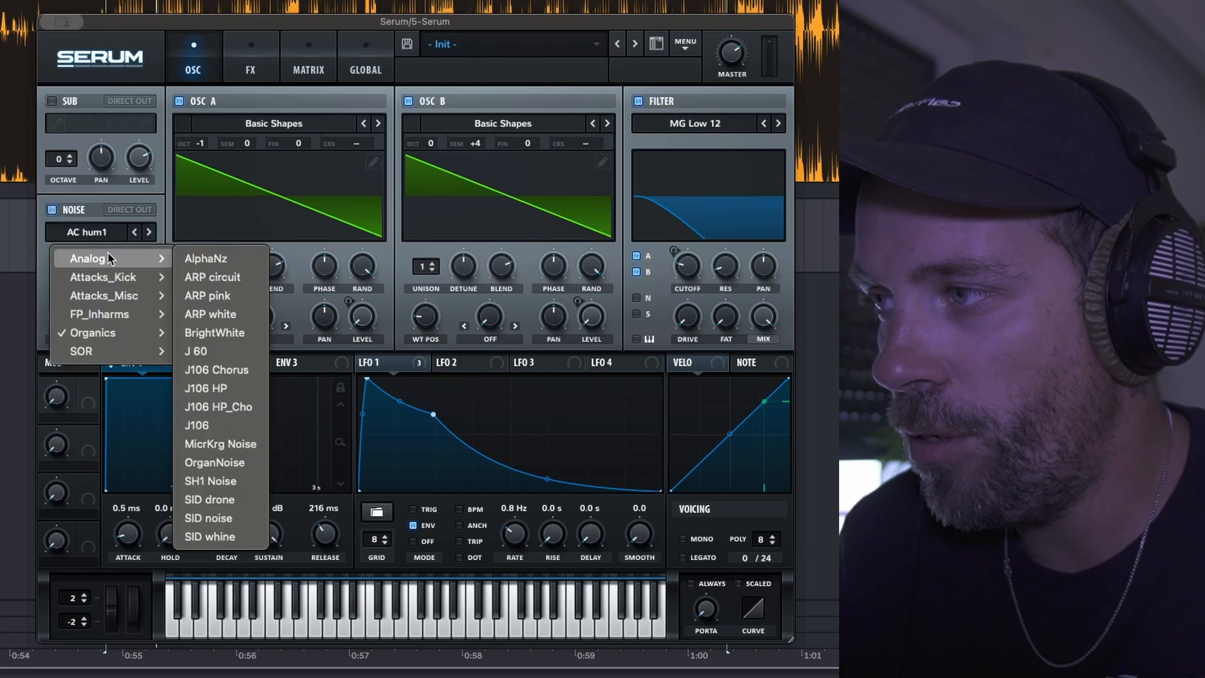
{"action": "left_click", "coordinate": [204, 332]}
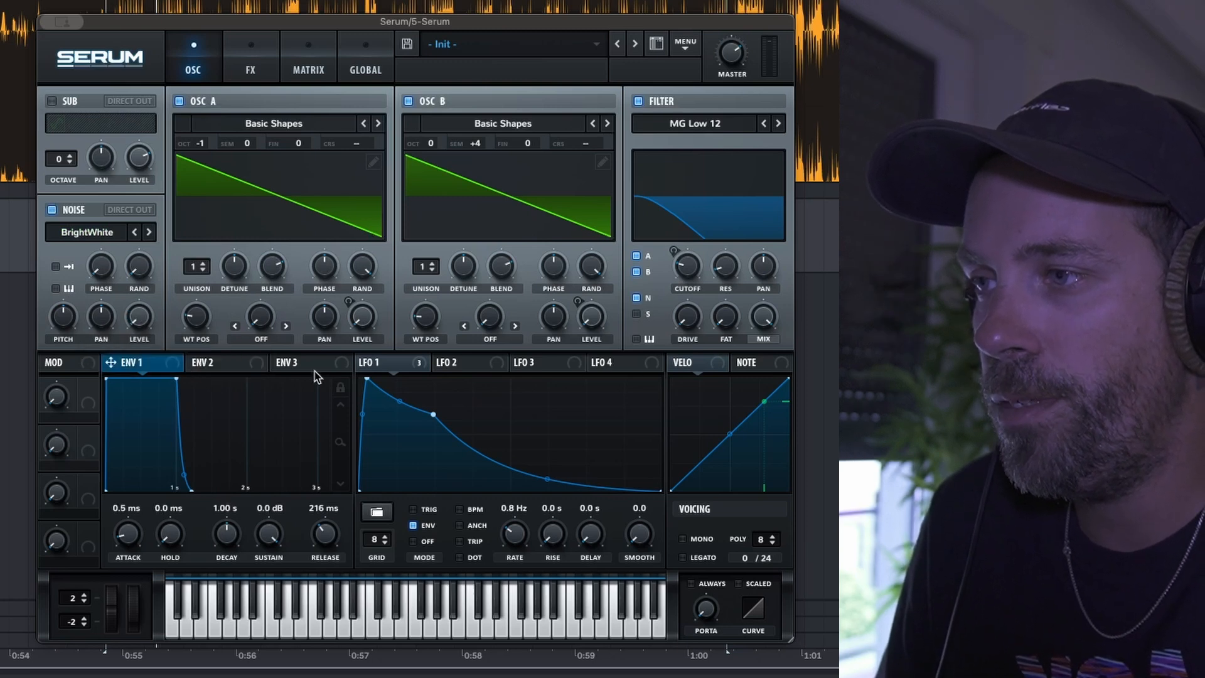
Modulate the noise level with LFO 1, adjust the modulation depth, and compare the sound with and without noise.
{"action": "left_click_drag", "start_coordinate": [362, 362], "coordinate": [128, 305]}
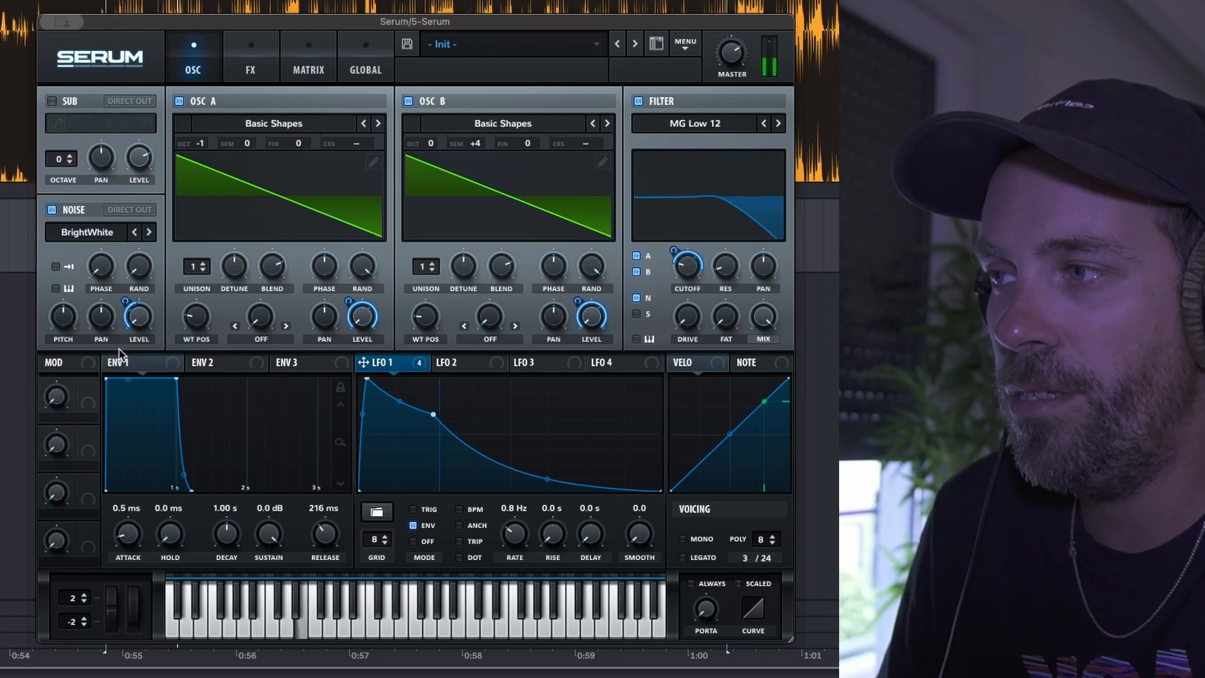
{"action": "left_click_drag", "start_coordinate": [128, 305], "coordinate": [129, 289]}
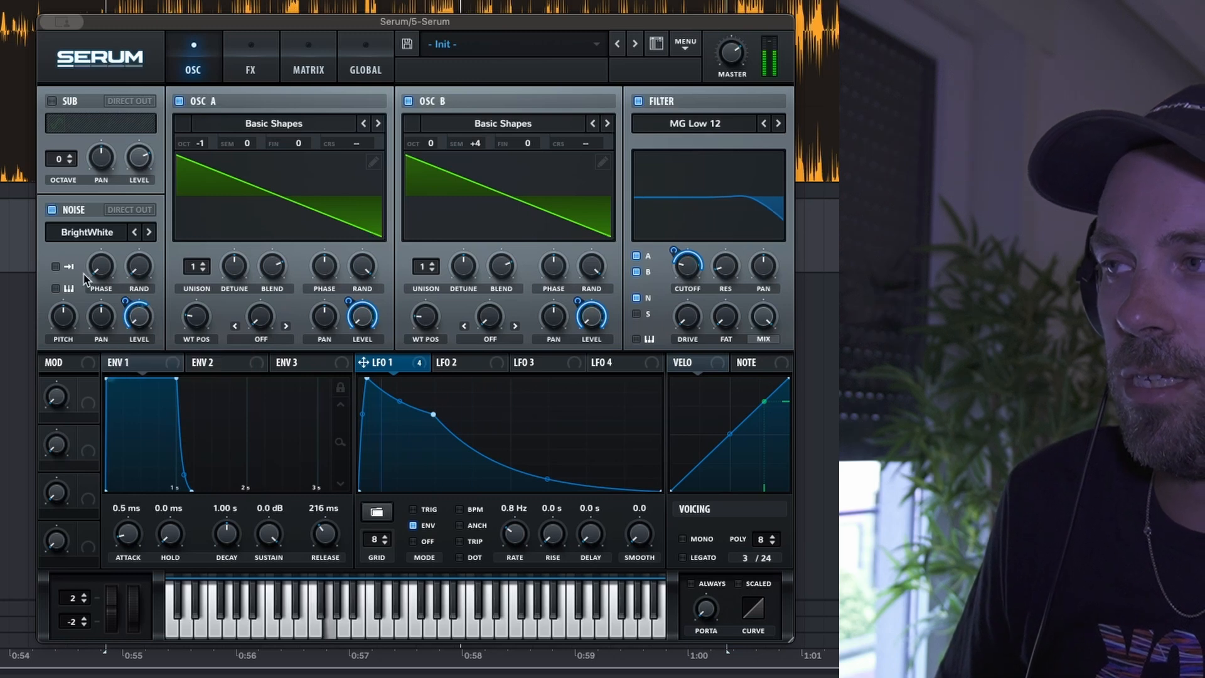
{"action": "left_click", "coordinate": [54, 211]}
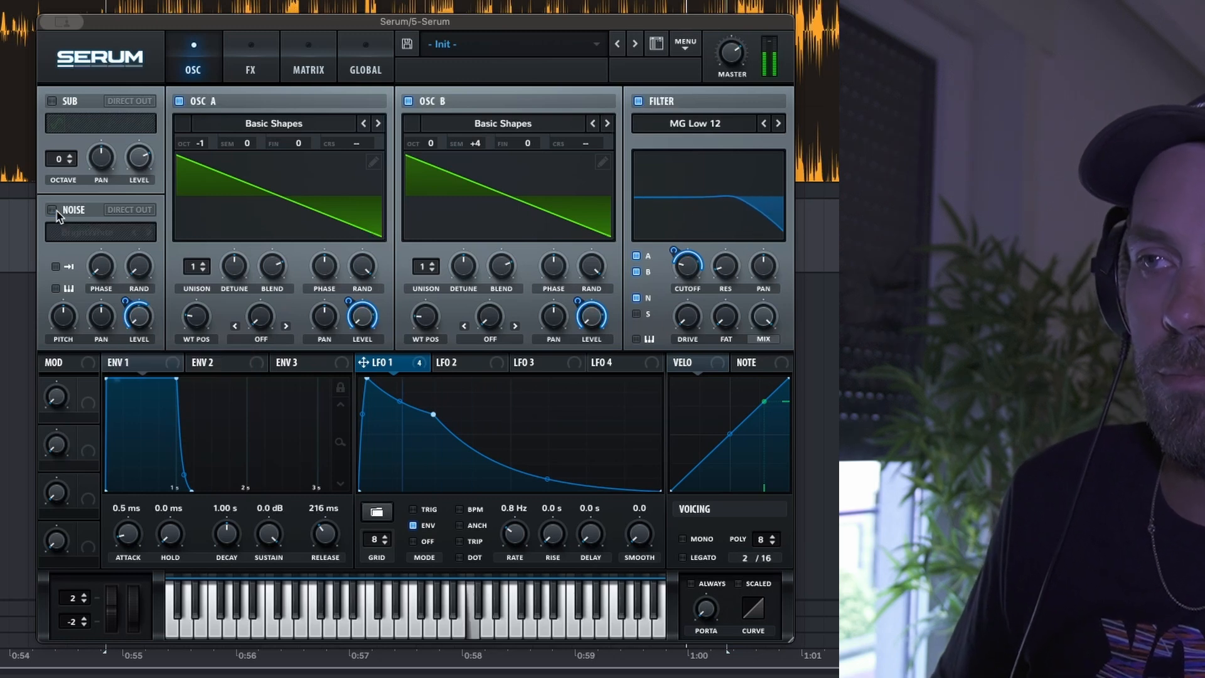
{"action": "left_click", "coordinate": [54, 210]}
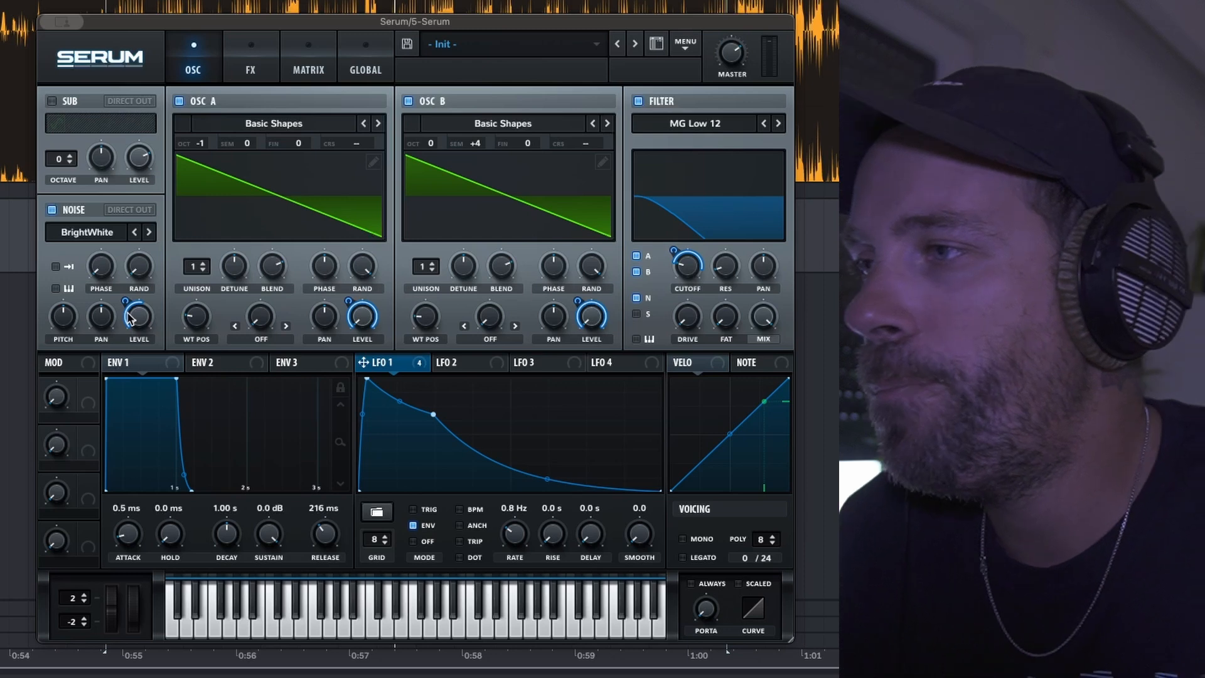
Enable the distortion effect in HardClip mode and raise its drive while the chords play.
{"action": "left_click", "coordinate": [251, 63]}
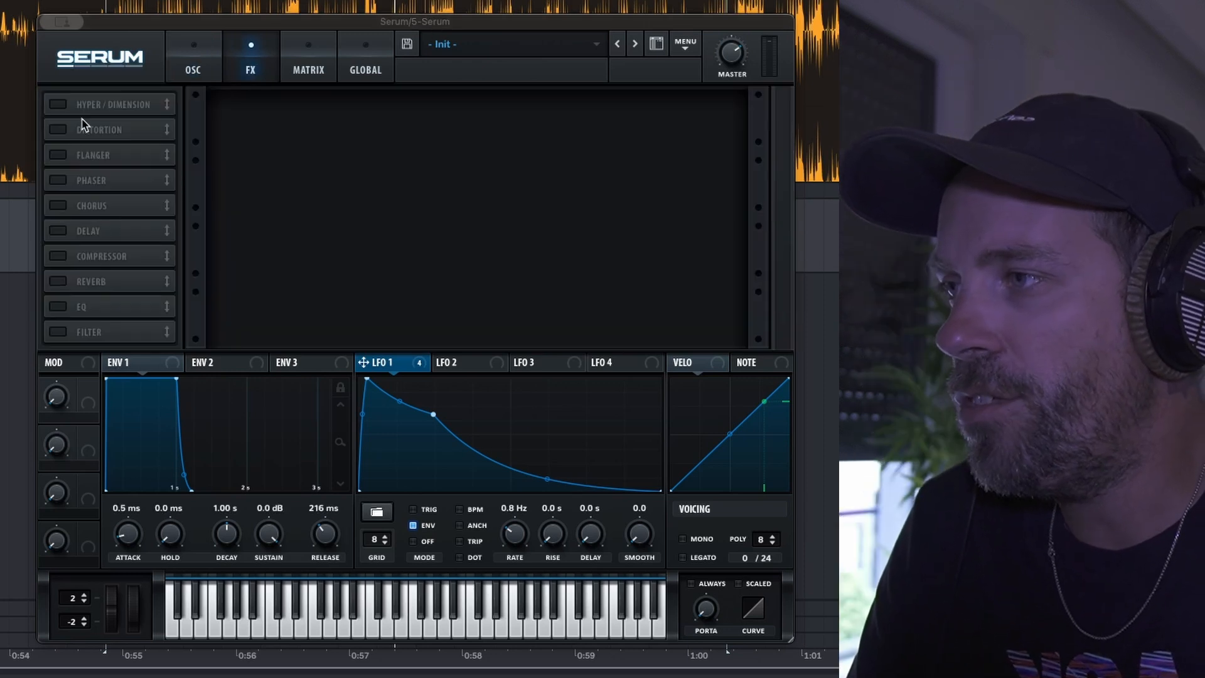
{"action": "left_click", "coordinate": [57, 130]}
{"action": "left_click", "coordinate": [340, 125]}
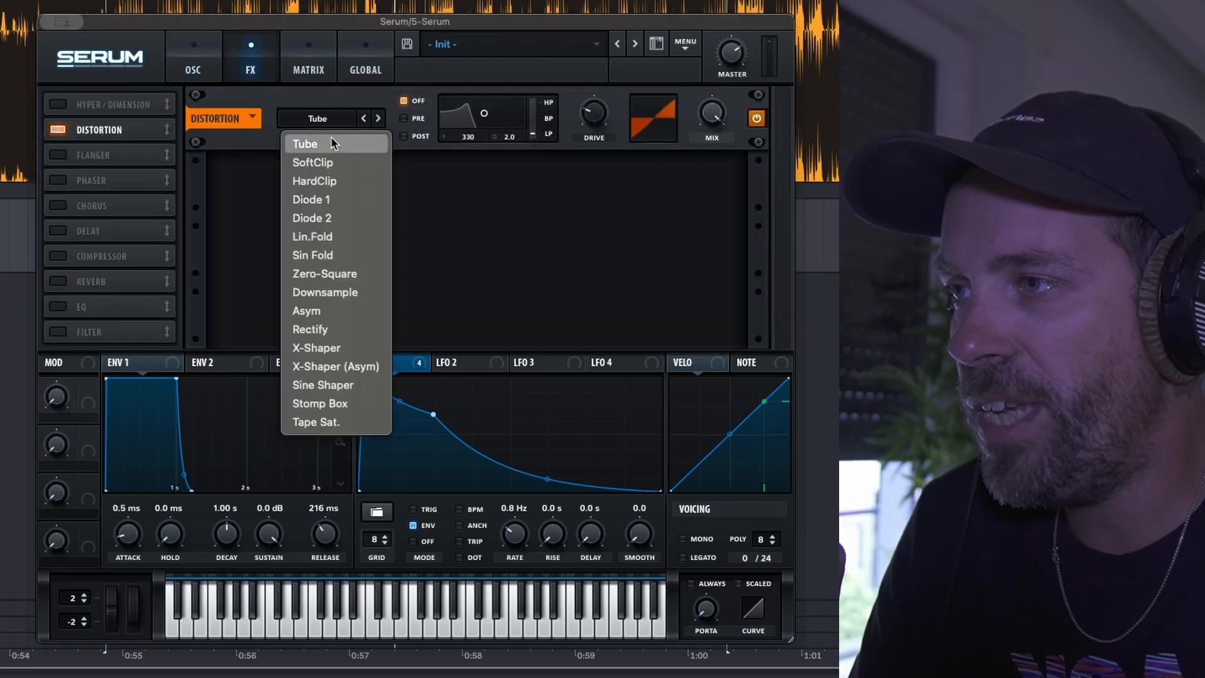
{"action": "left_click", "coordinate": [340, 182]}
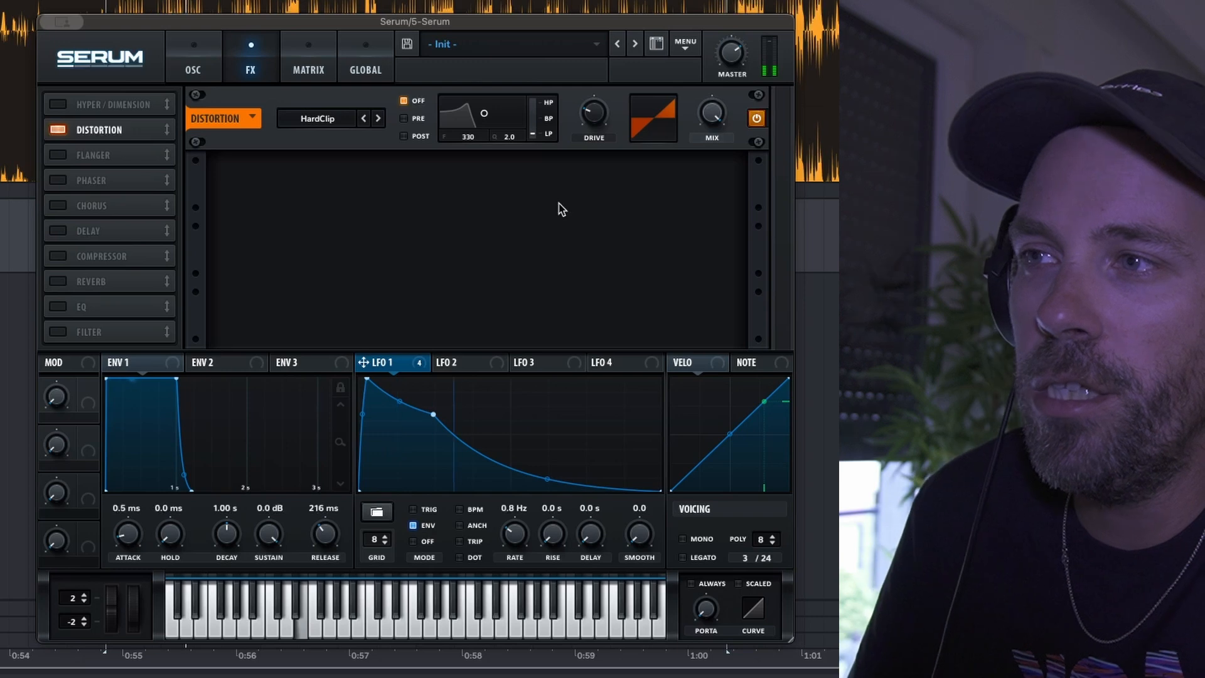
{"action": "mouse_move", "coordinate": [590, 99]}
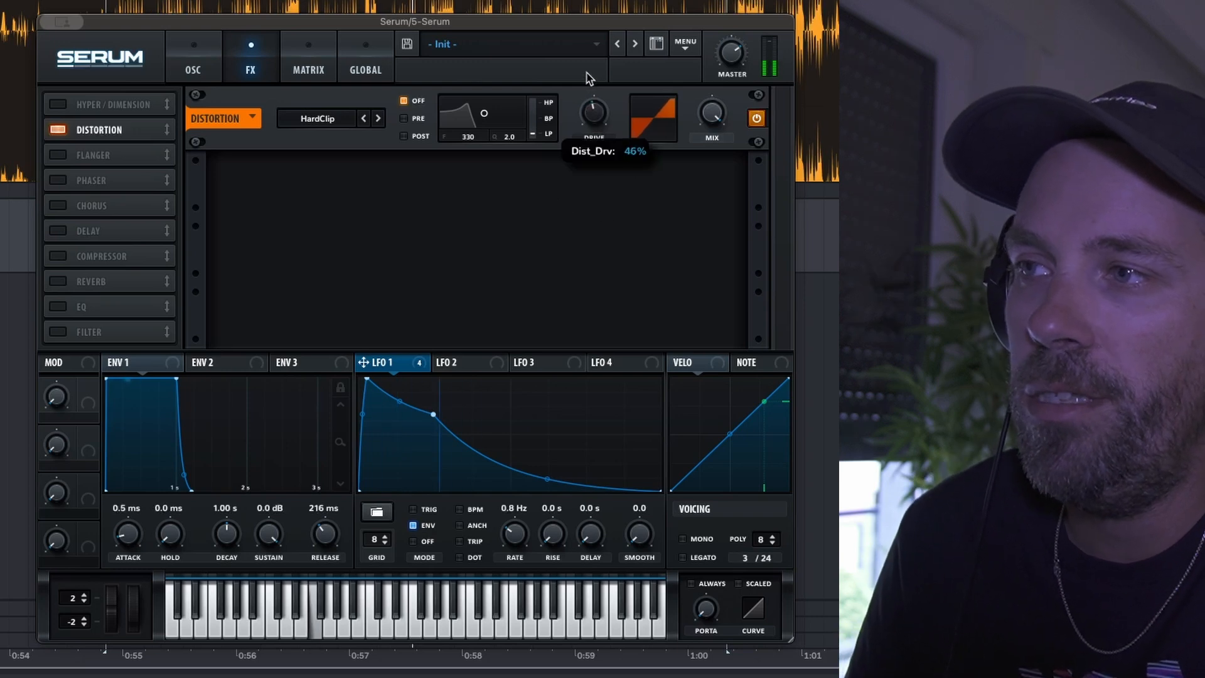
{"action": "left_click_drag", "start_coordinate": [585, 46], "coordinate": [576, 9]}
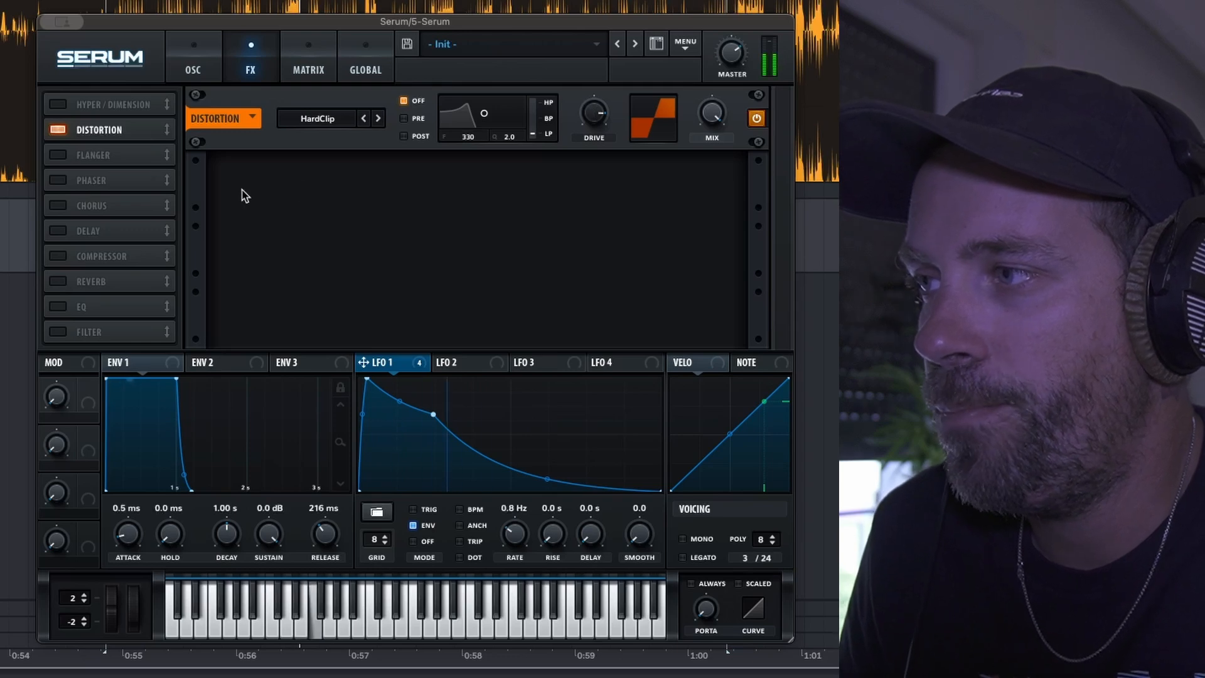
Place the chorus directly after the distortion, enable it with its filter in HPF mode, raise the filter frequency and reduce the mix.
{"action": "left_click_drag", "start_coordinate": [79, 205], "coordinate": [88, 156]}
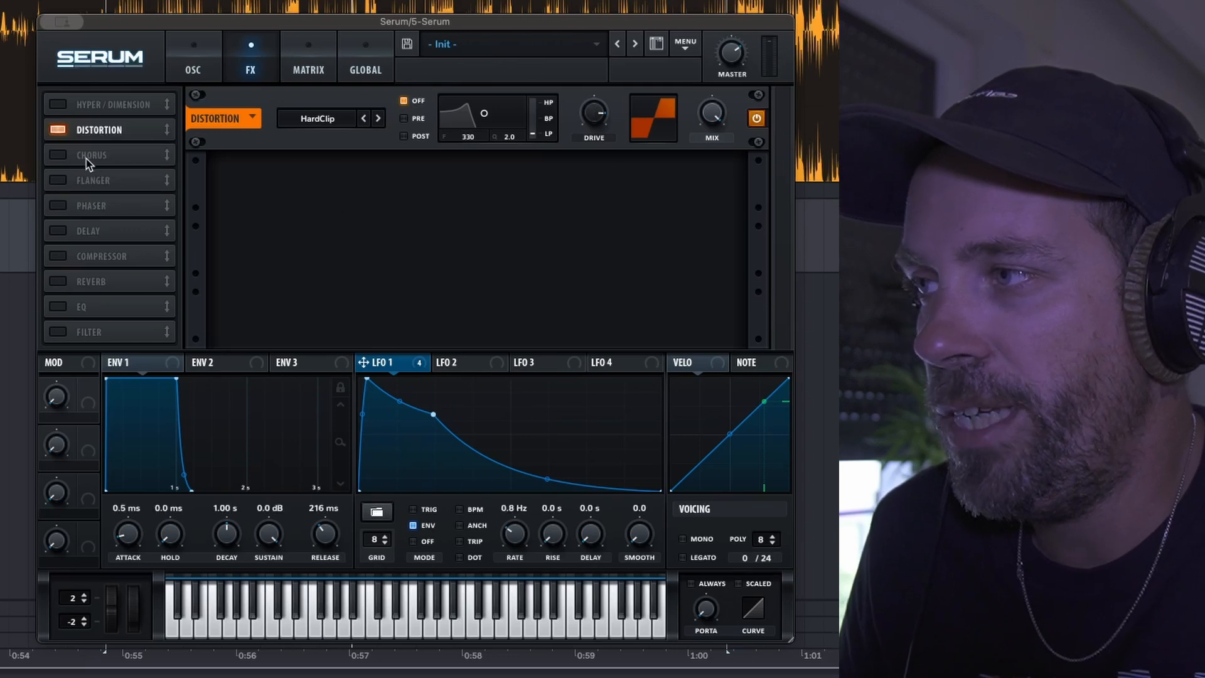
{"action": "left_click", "coordinate": [57, 155]}
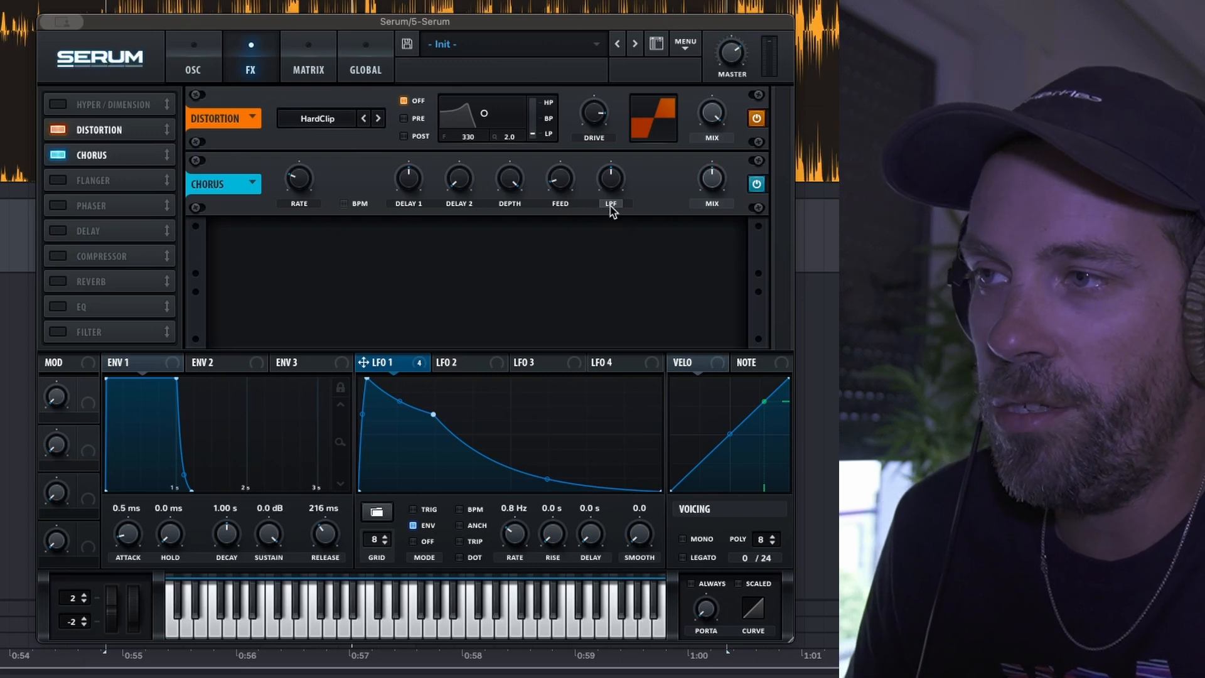
{"action": "mouse_move", "coordinate": [610, 182]}
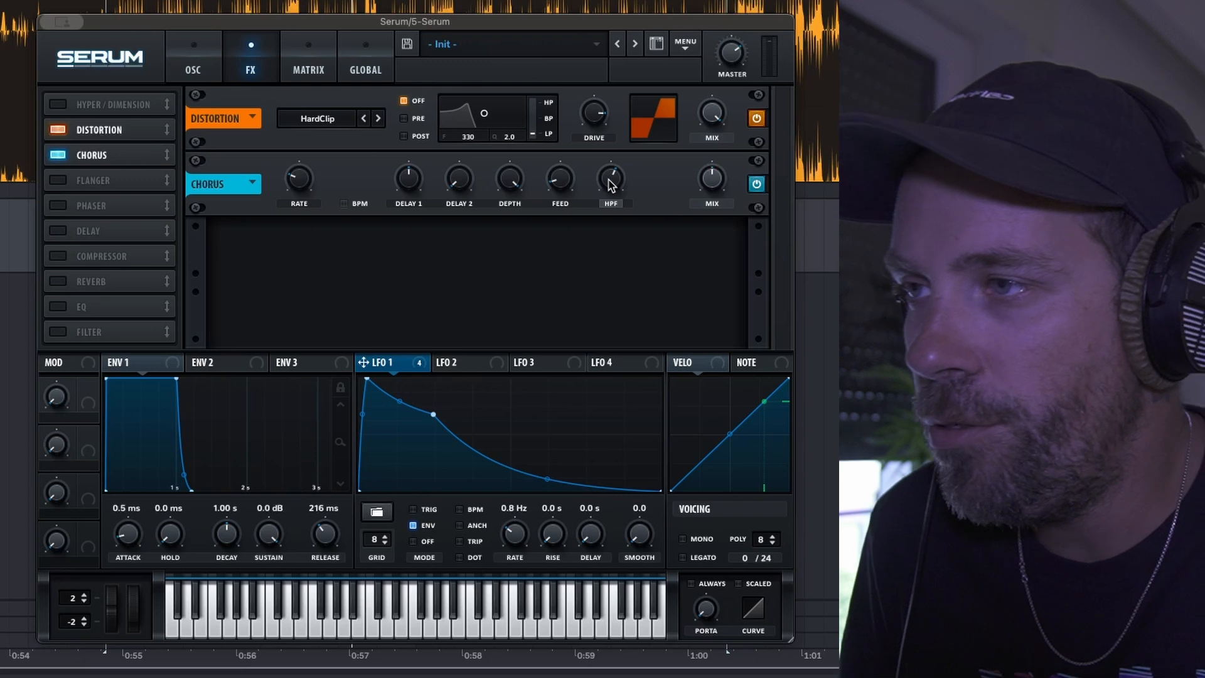
{"action": "left_click_drag", "start_coordinate": [610, 186], "coordinate": [606, 161]}
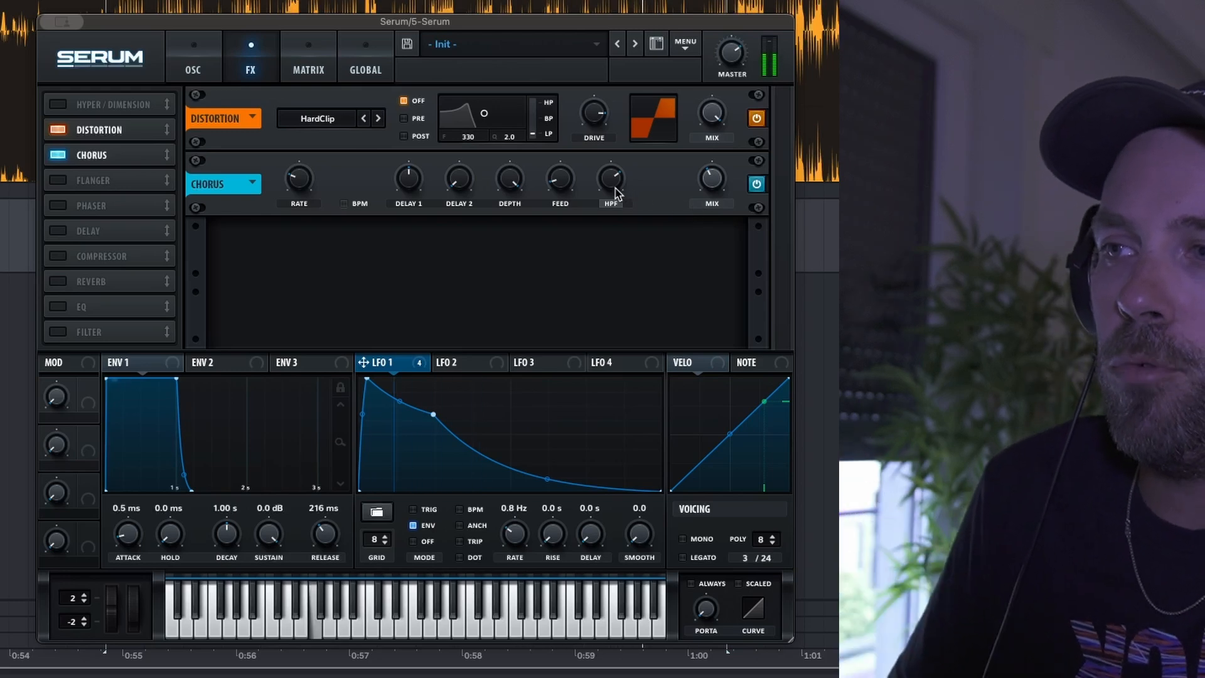
{"action": "mouse_move", "coordinate": [619, 214]}
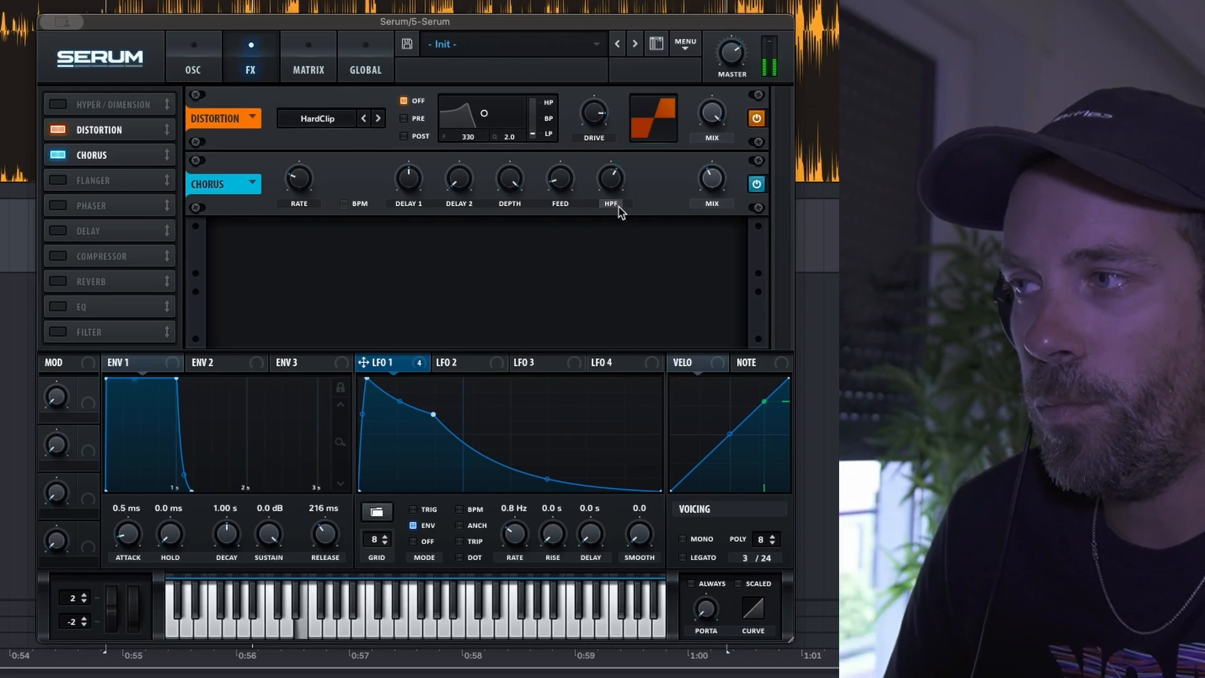
Enable Hyper/Dimension after the chorus with the Hyper mix at 0%, reduce the Dimension size and raise the Dimension mix.
{"action": "left_click", "coordinate": [58, 104]}
{"action": "left_click_drag", "start_coordinate": [133, 111], "coordinate": [132, 160]}
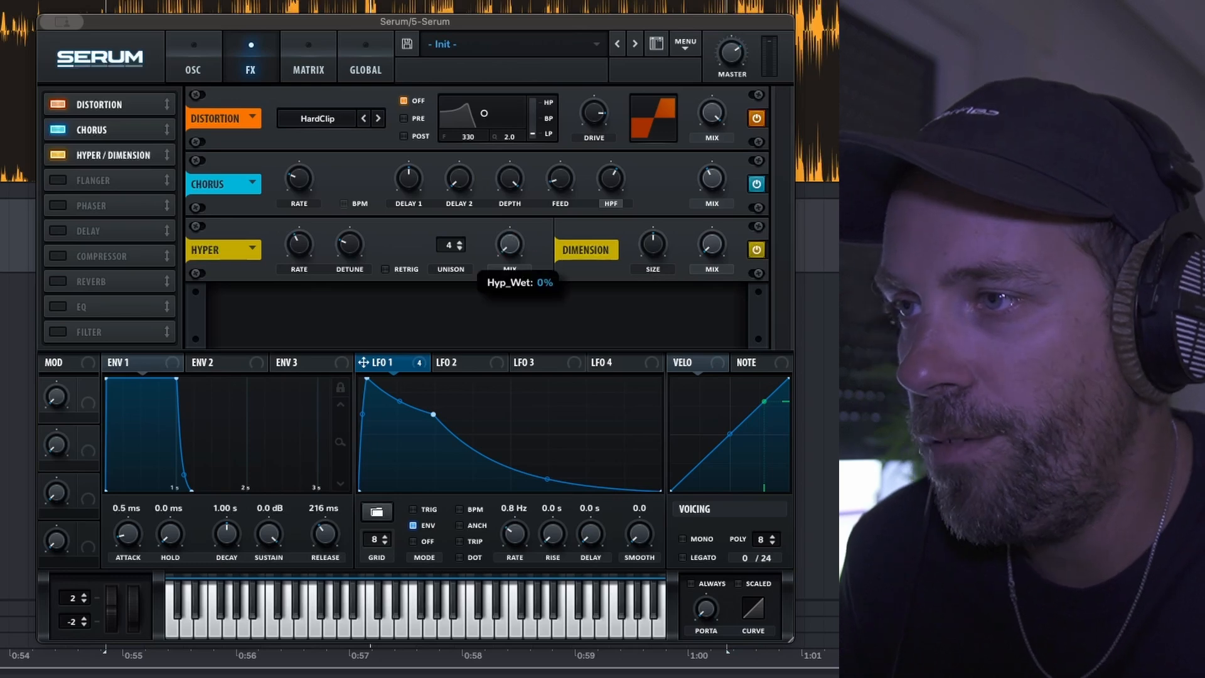
{"action": "key", "text": "space"}
{"action": "left_click_drag", "start_coordinate": [654, 251], "coordinate": [645, 317]}
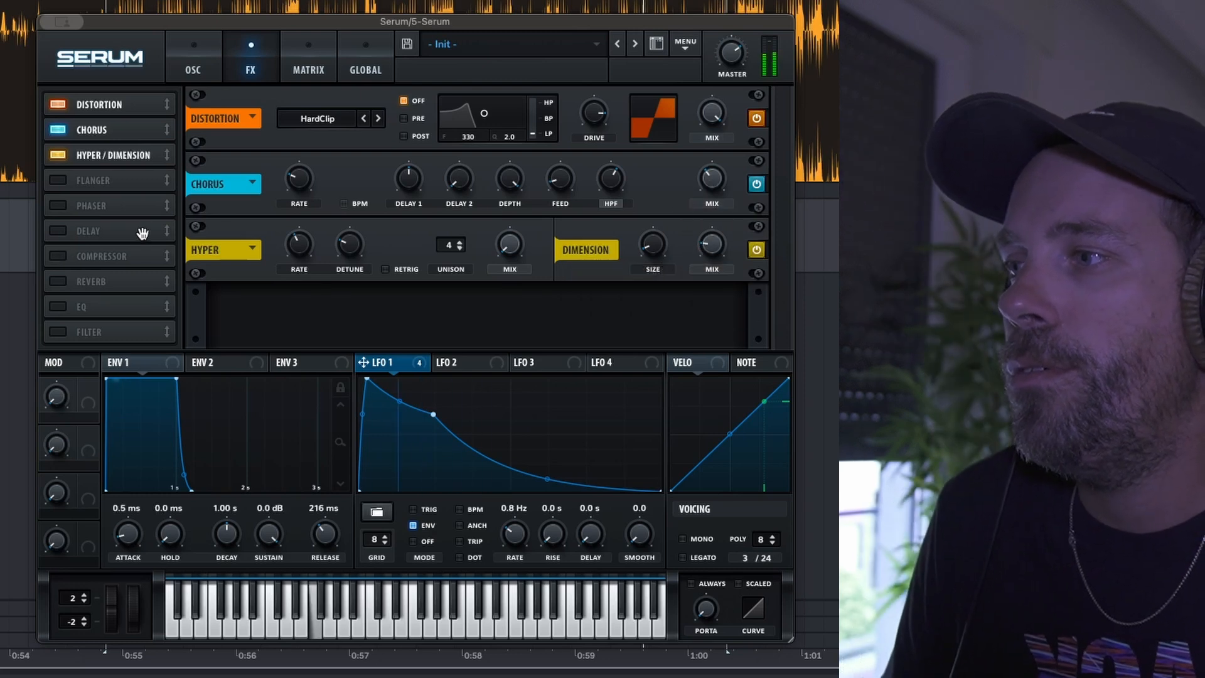
Enable the delay in ping-pong mode with linked 1/8 times and its filter at 6239 Hz with Q 1.0.
{"action": "left_click", "coordinate": [58, 231]}
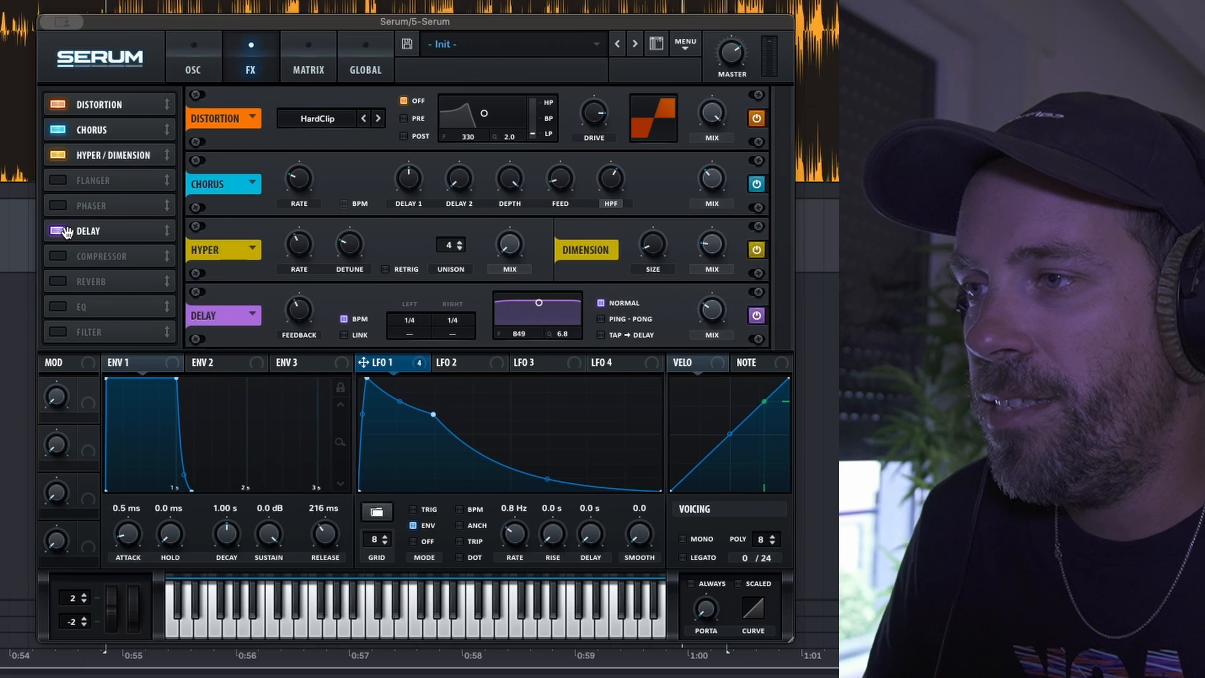
{"action": "left_click", "coordinate": [602, 319]}
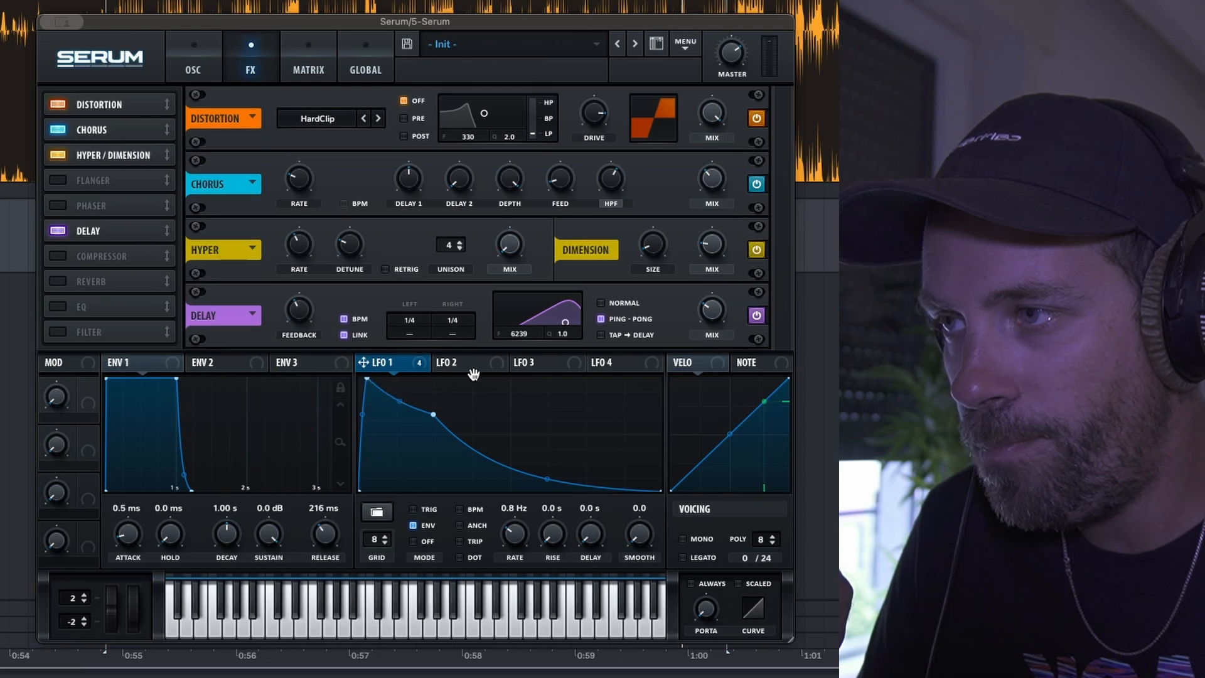
{"action": "left_click_drag", "start_coordinate": [465, 324], "coordinate": [463, 314]}
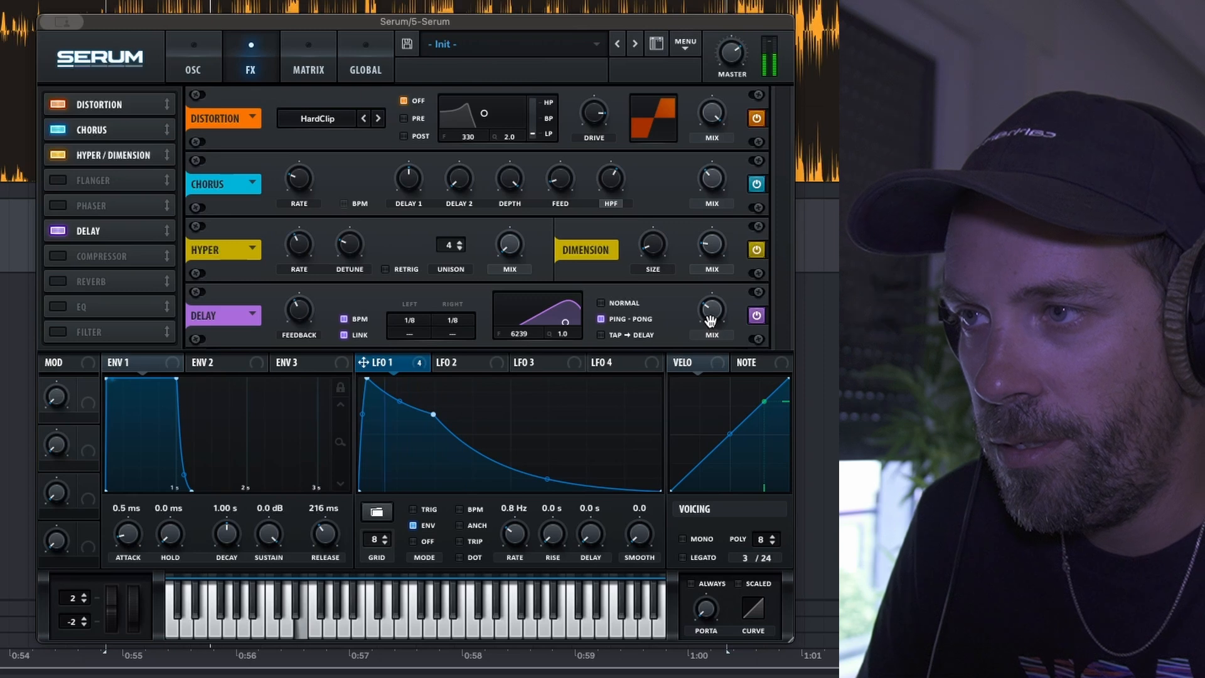
{"action": "left_click_drag", "start_coordinate": [710, 320], "coordinate": [708, 314]}
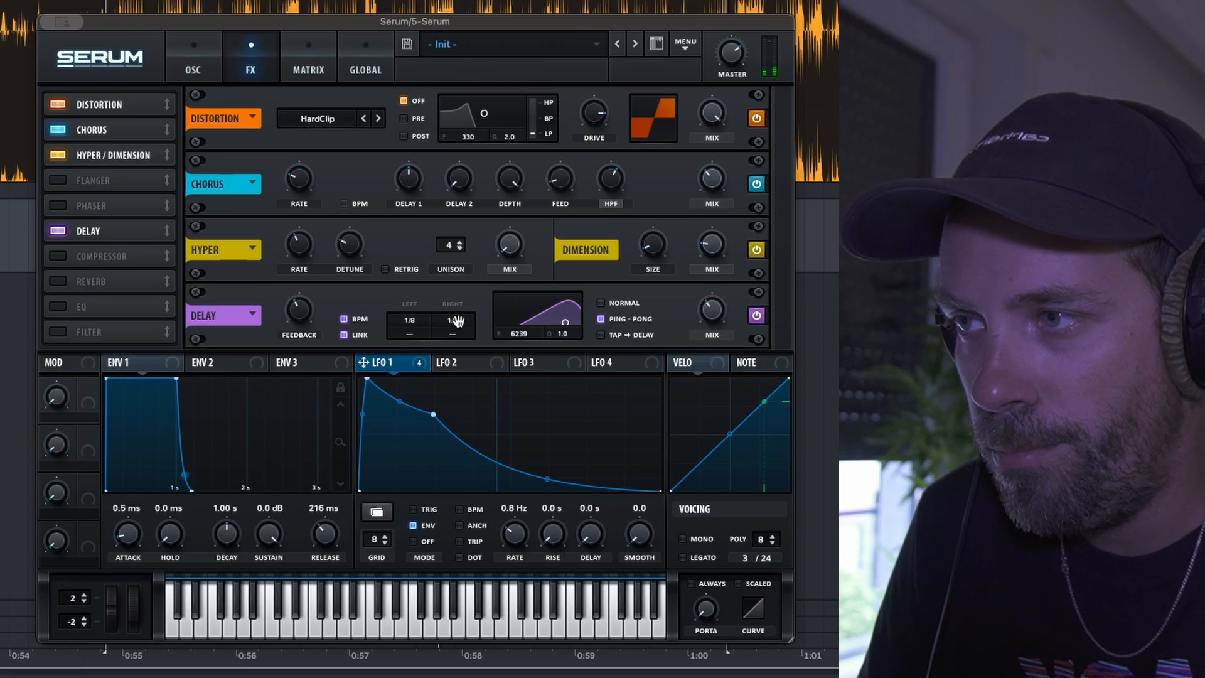
Set the linked delay times to 1/16 and adjust the delay filter to 3976 Hz with Q 0.8.
{"action": "left_click_drag", "start_coordinate": [457, 321], "coordinate": [457, 327]}
{"action": "left_click_drag", "start_coordinate": [716, 315], "coordinate": [716, 312]}
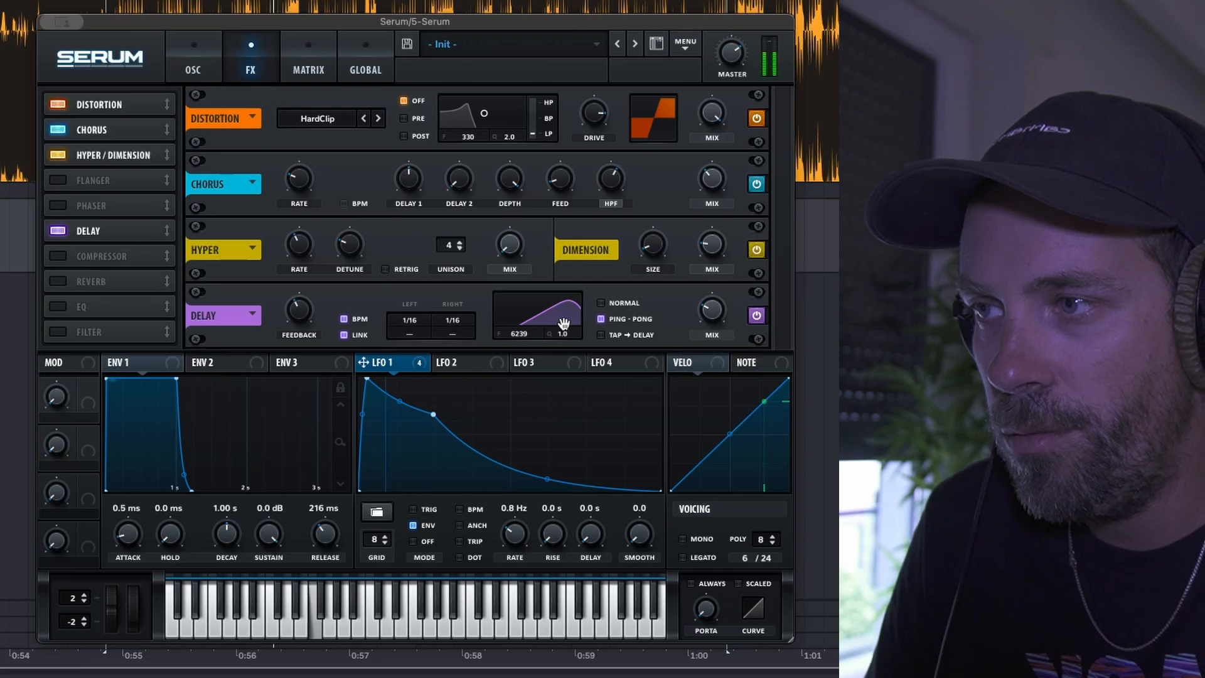
{"action": "left_click_drag", "start_coordinate": [554, 322], "coordinate": [560, 323]}
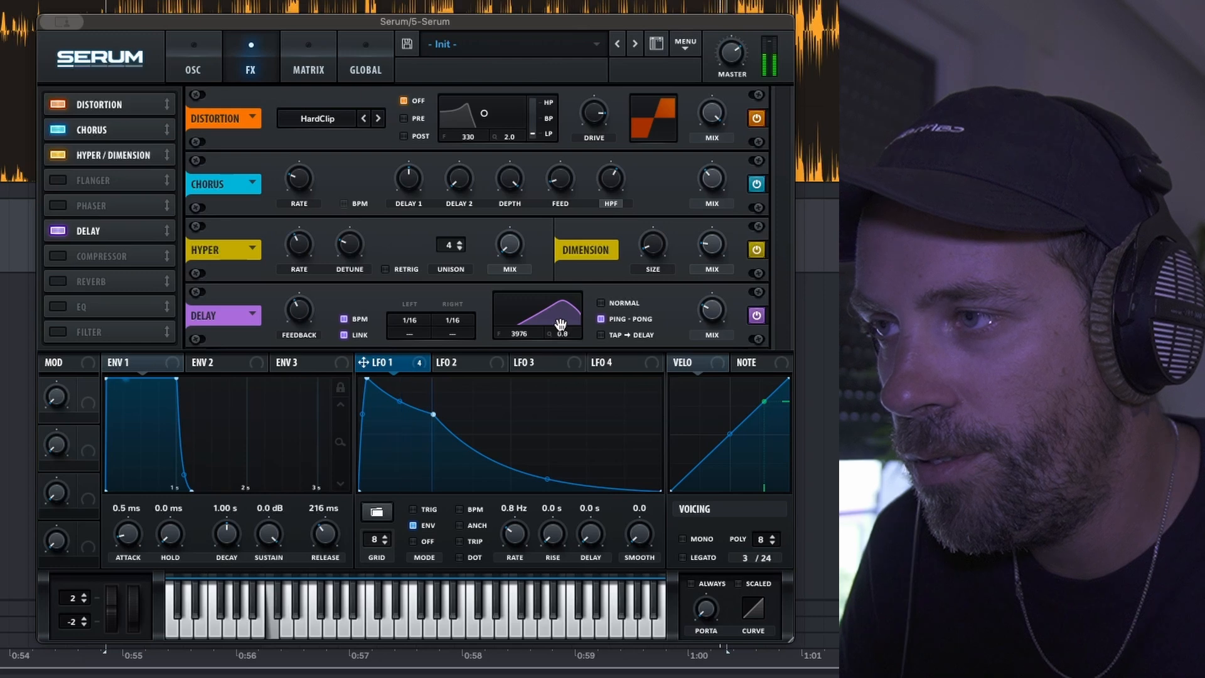
{"action": "mouse_move", "coordinate": [716, 313]}
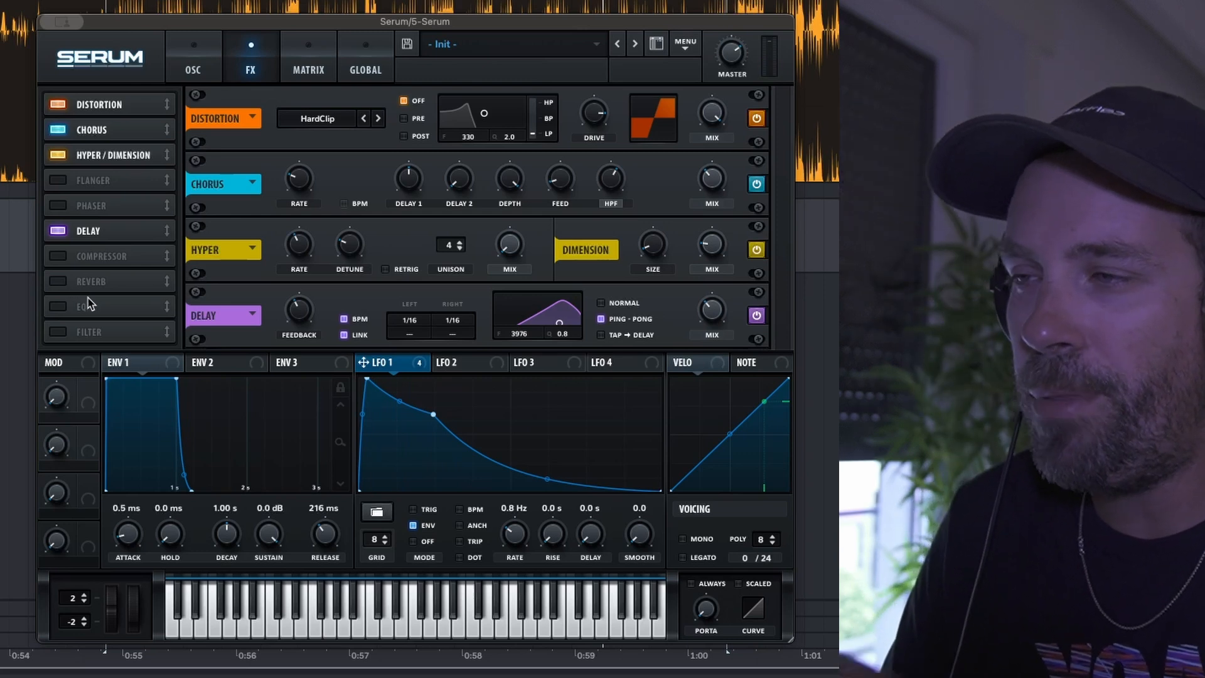
Enable the compressor in multiband mode and audition it on the playing chords.
{"action": "left_click", "coordinate": [63, 257]}
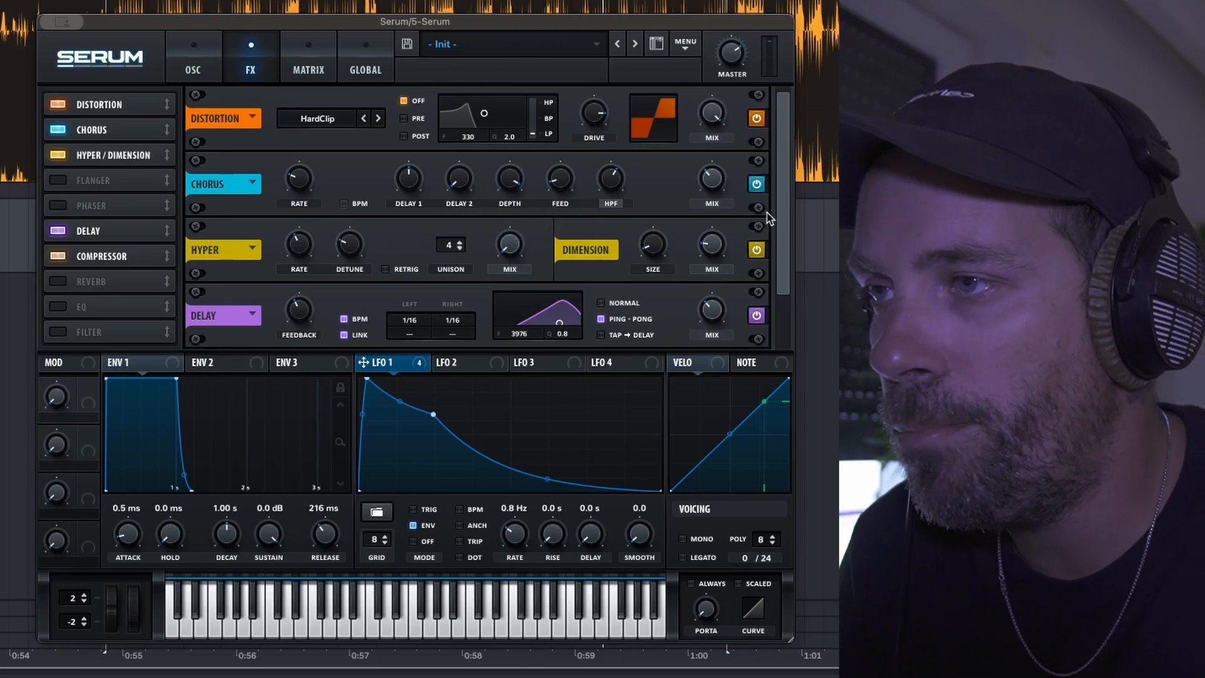
{"action": "scroll", "coordinate": [766, 281], "scroll_direction": "down", "scroll_amount": 2}
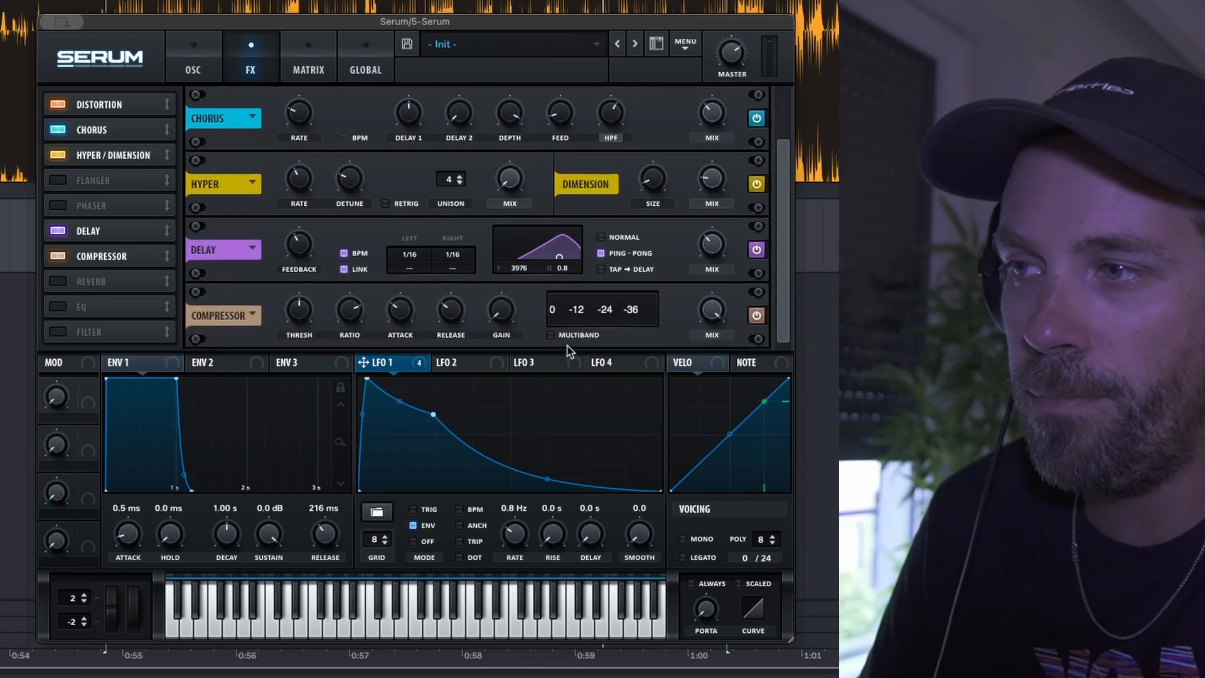
{"action": "left_click", "coordinate": [552, 336]}
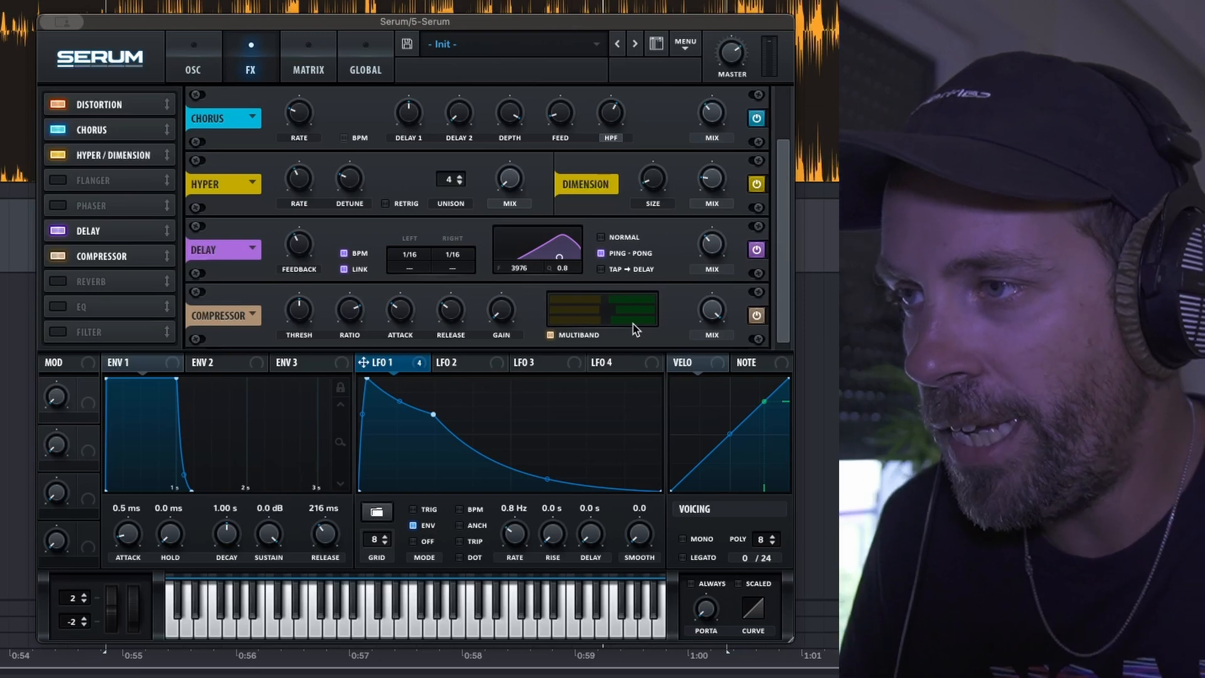
{"action": "key", "text": "space"}
{"action": "mouse_move", "coordinate": [602, 321]}
{"action": "left_mouse_down"}
{"action": "mouse_move", "coordinate": [569, 316]}
{"action": "mouse_move", "coordinate": [644, 316]}
{"action": "mouse_move", "coordinate": [613, 300]}
{"action": "mouse_move", "coordinate": [621, 307]}
{"action": "left_mouse_up"}
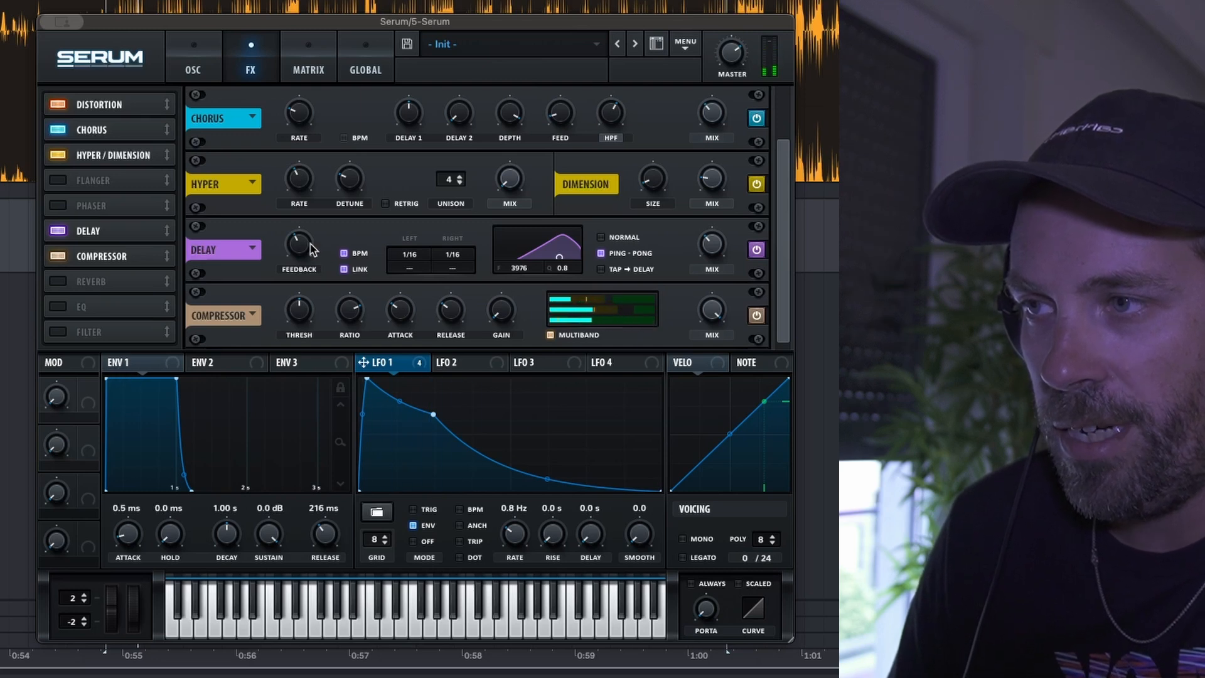
Lower the delay feedback, set the delay mix to about 24%, and reduce the Dimension and chorus mixes.
{"action": "mouse_move", "coordinate": [291, 268]}
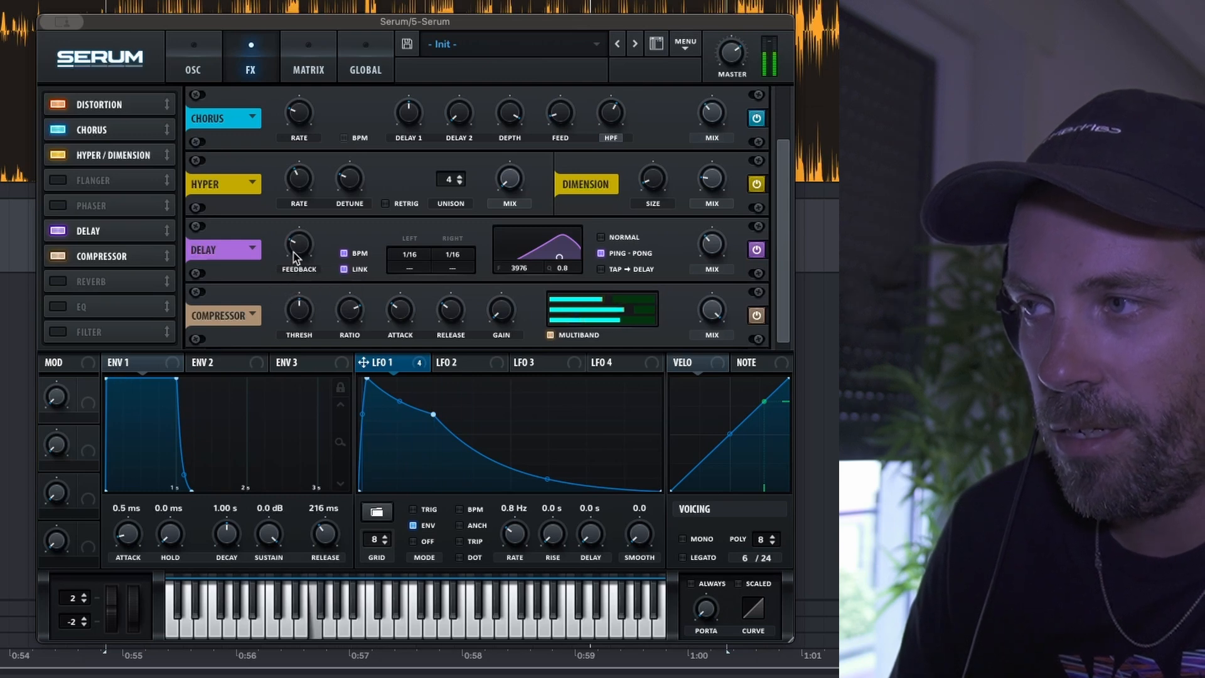
{"action": "mouse_move", "coordinate": [721, 259]}
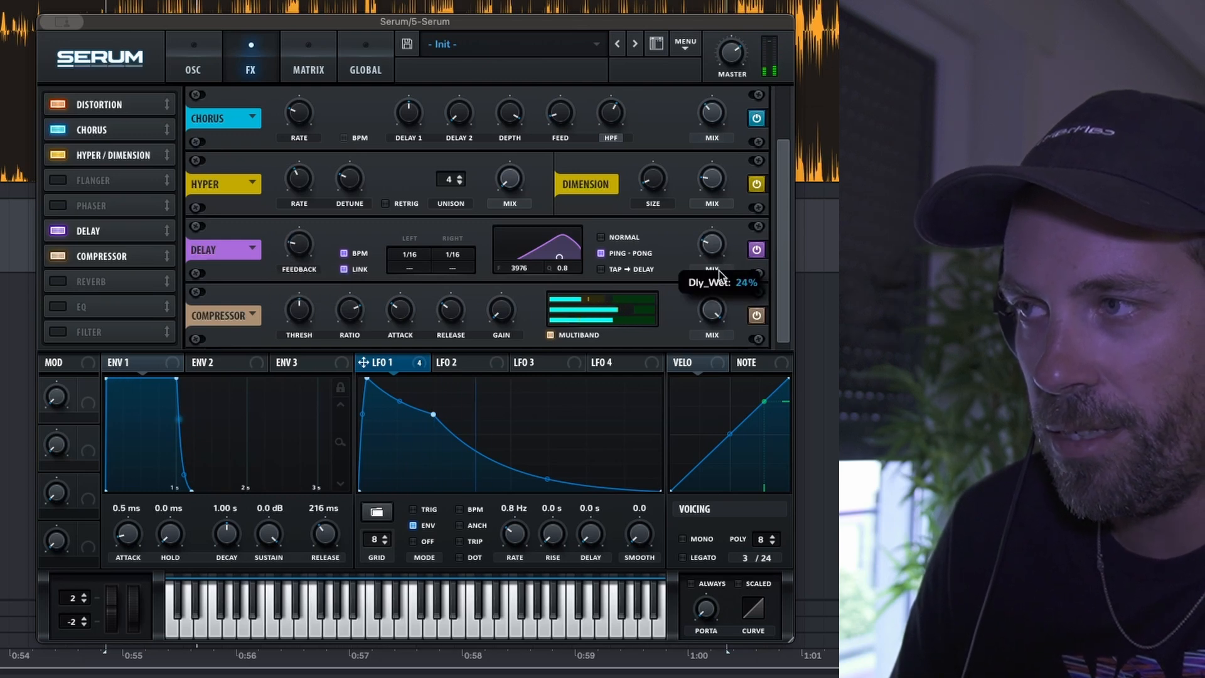
{"action": "mouse_move", "coordinate": [713, 190]}
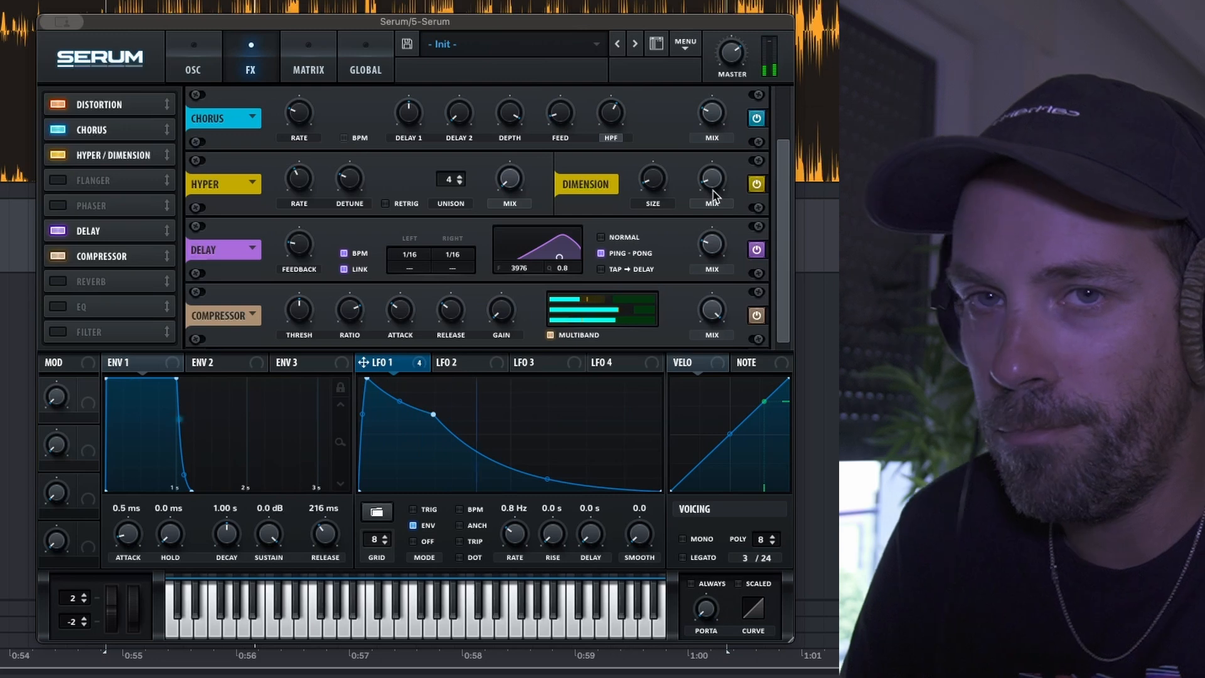
{"action": "mouse_move", "coordinate": [719, 124]}
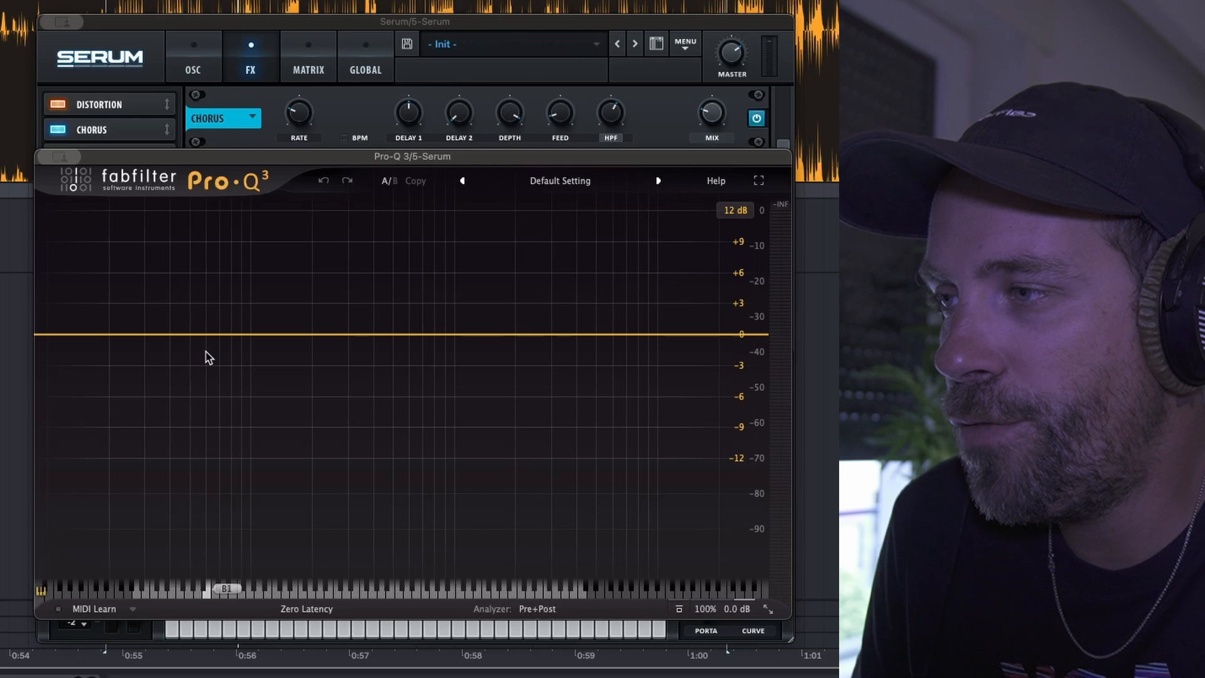
In Pro-Q 3, add a low-cut band with a 24 dB/oct slope to remove the low end of the chords.
{"action": "key", "text": "space"}
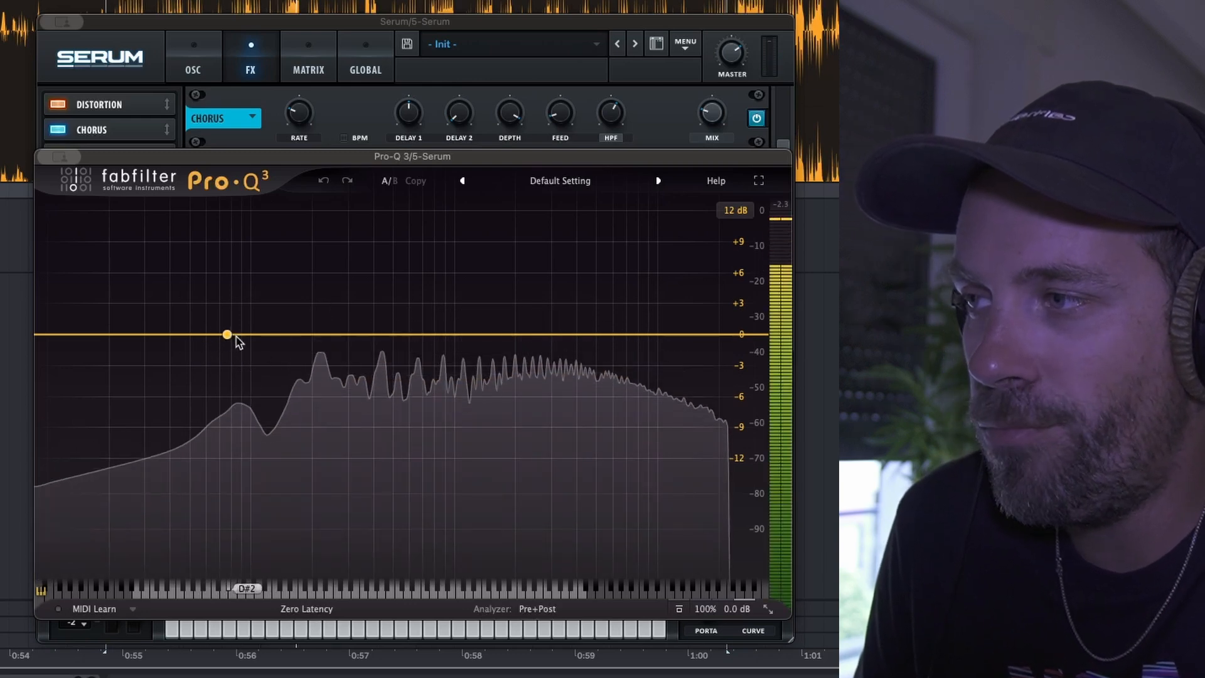
{"action": "left_click", "coordinate": [58, 336]}
{"action": "left_click_drag", "start_coordinate": [58, 336], "coordinate": [294, 320]}
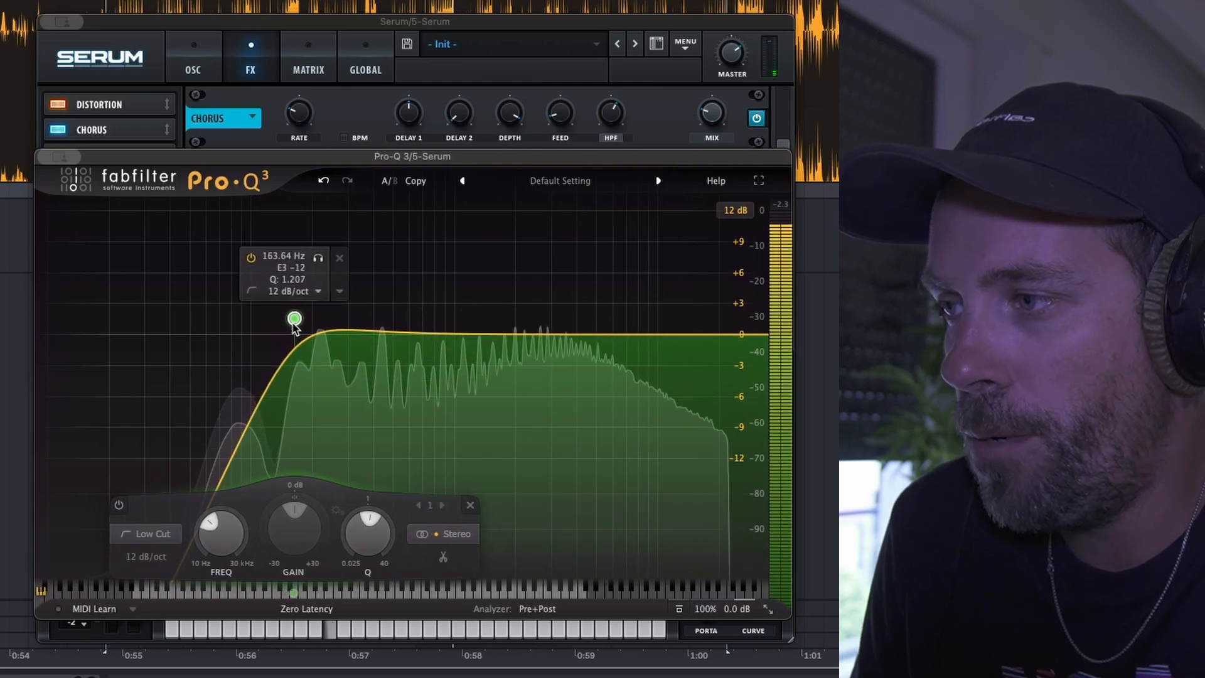
{"action": "scroll", "coordinate": [160, 559], "scroll_direction": "up", "scroll_amount": 1}
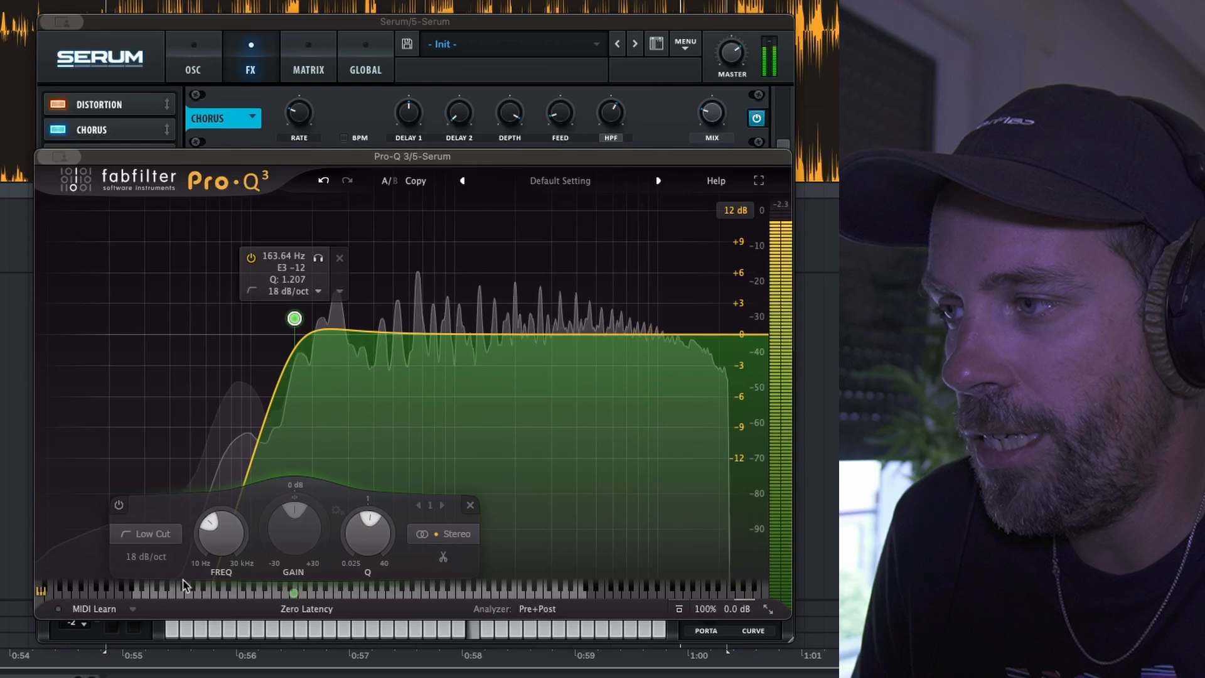
{"action": "left_click_drag", "start_coordinate": [294, 319], "coordinate": [289, 324]}
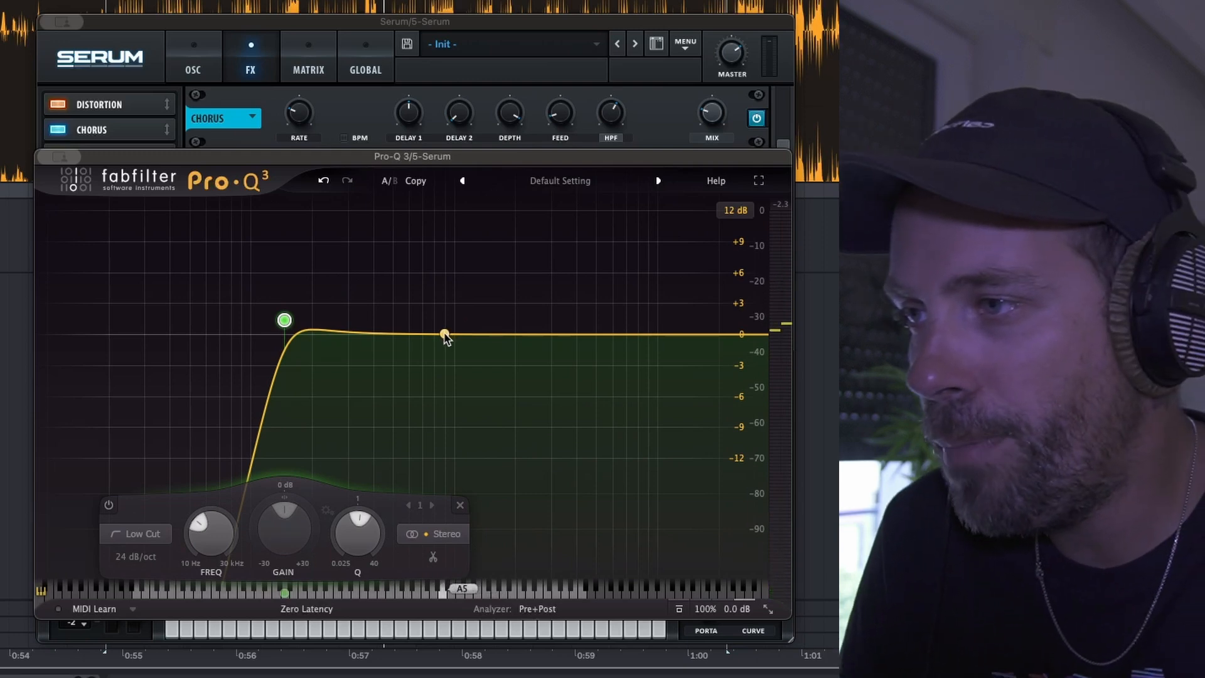
Add a bell cut of about -3.9 dB at about 477 Hz and narrow it to a Q of 2.984.
{"action": "left_click_drag", "start_coordinate": [445, 334], "coordinate": [392, 368]}
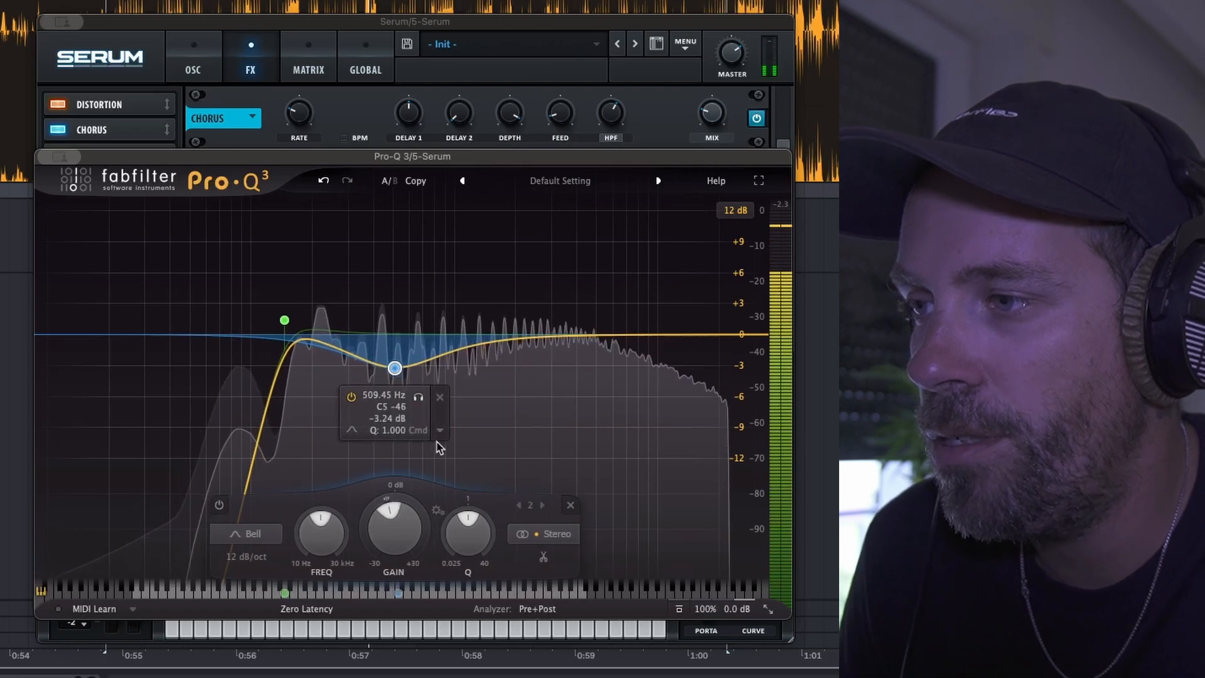
{"action": "left_click_drag", "start_coordinate": [467, 531], "coordinate": [462, 481]}
{"action": "left_click_drag", "start_coordinate": [395, 370], "coordinate": [389, 379]}
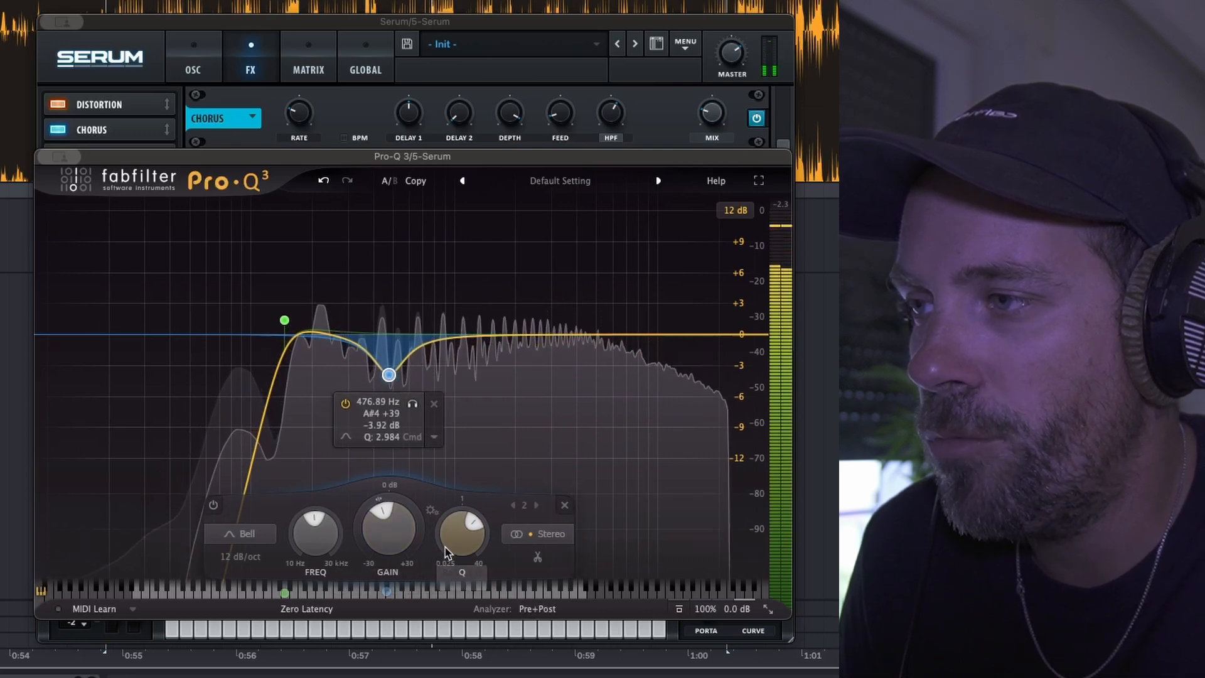
Add a wide dynamic bell boost at about 3248 Hz with +2.26 dB gain and a Q of about 0.51.
{"action": "left_click_drag", "start_coordinate": [550, 337], "coordinate": [541, 301]}
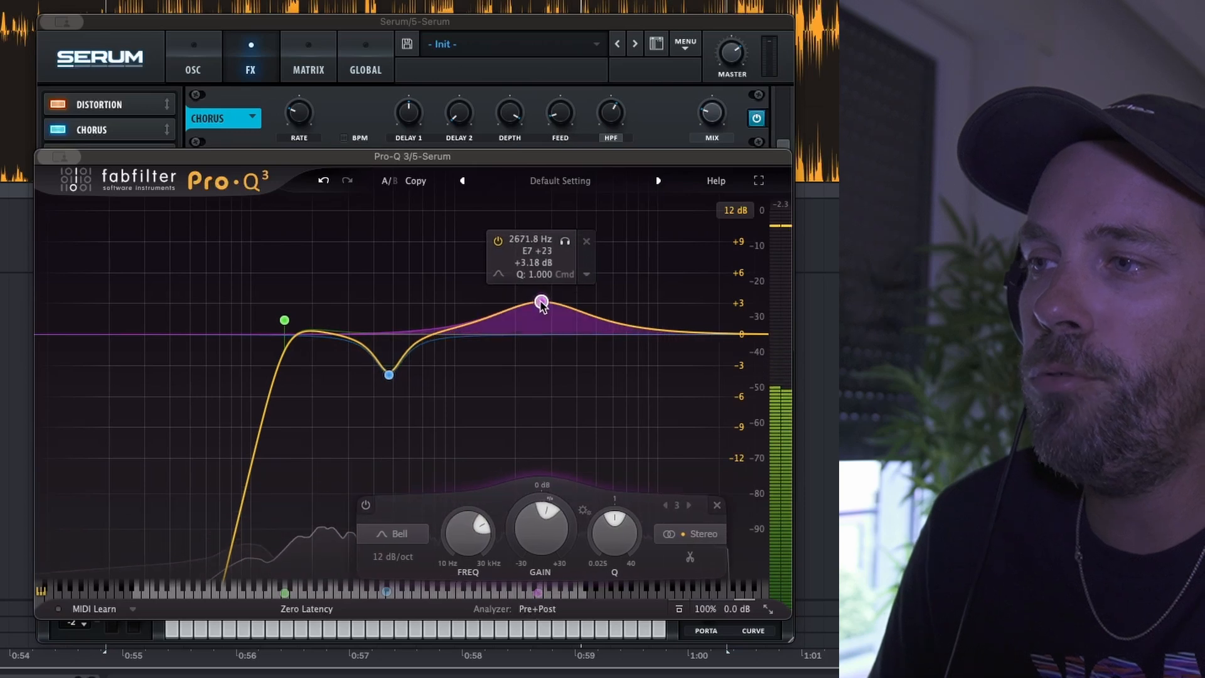
{"action": "left_click", "coordinate": [587, 274]}
{"action": "left_click", "coordinate": [628, 334]}
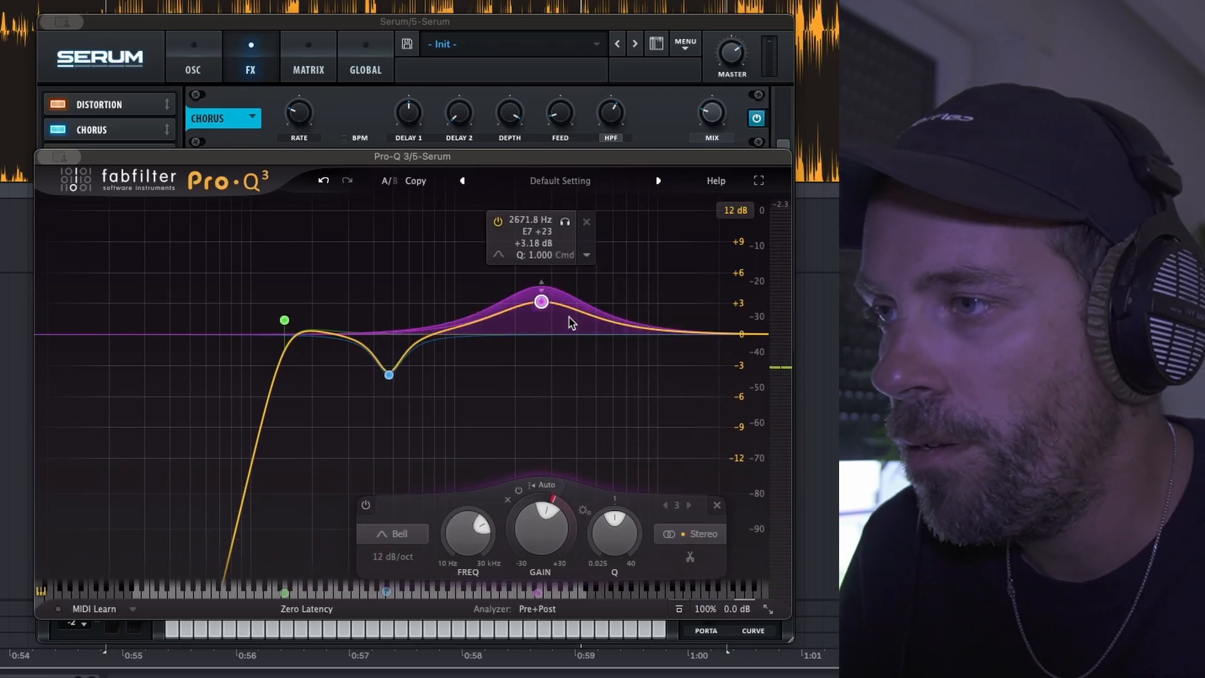
{"action": "mouse_move", "coordinate": [542, 304]}
{"action": "left_mouse_down"}
{"action": "mouse_move", "coordinate": [561, 317]}
{"action": "mouse_move", "coordinate": [541, 311]}
{"action": "mouse_move", "coordinate": [546, 288]}
{"action": "mouse_move", "coordinate": [555, 297]}
{"action": "left_mouse_up"}
{"action": "scroll", "coordinate": [595, 565], "scroll_direction": "down", "scroll_amount": 5}
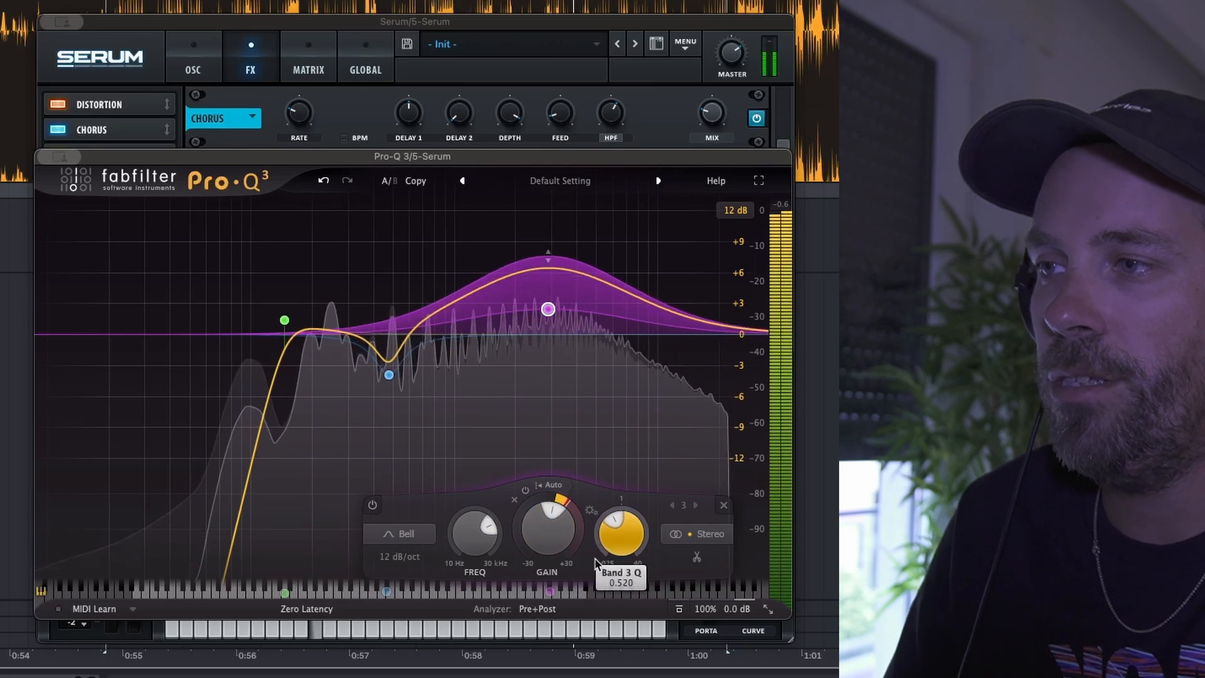
{"action": "left_click_drag", "start_coordinate": [550, 254], "coordinate": [557, 312]}
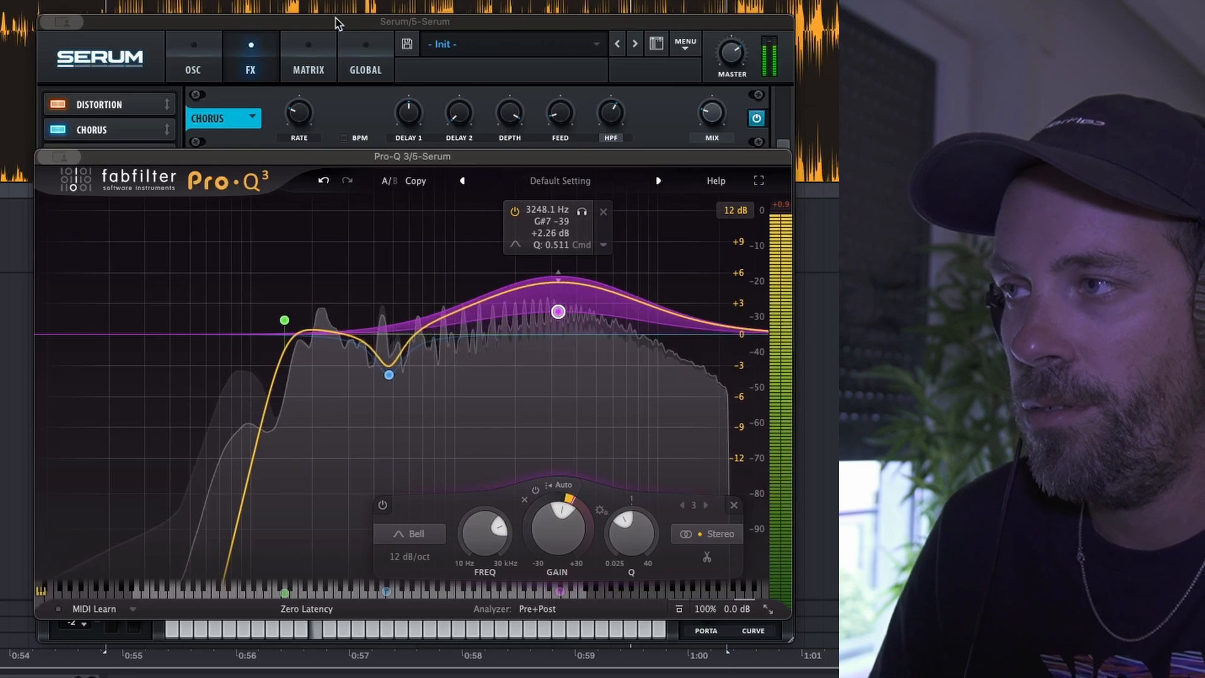
In Serum, set LFO 1's filter cutoff modulation depth to 46 and the base cutoff to about 109 Hz.
{"action": "left_click", "coordinate": [190, 58]}
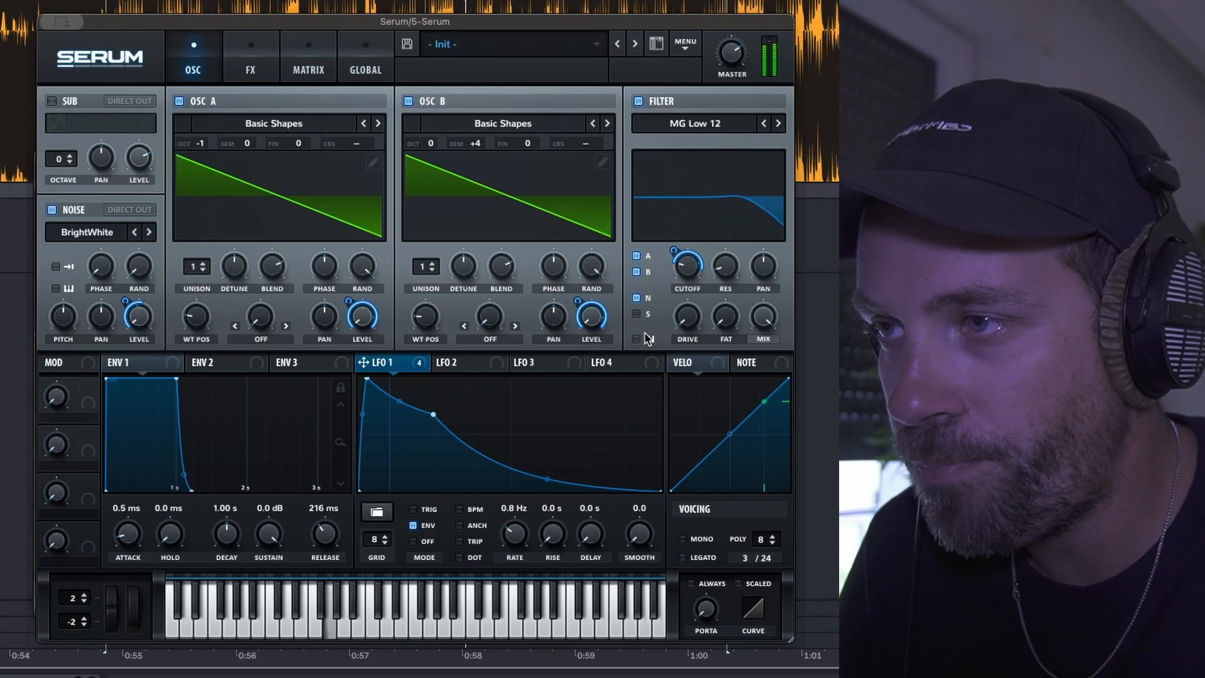
{"action": "left_click_drag", "start_coordinate": [675, 259], "coordinate": [670, 269]}
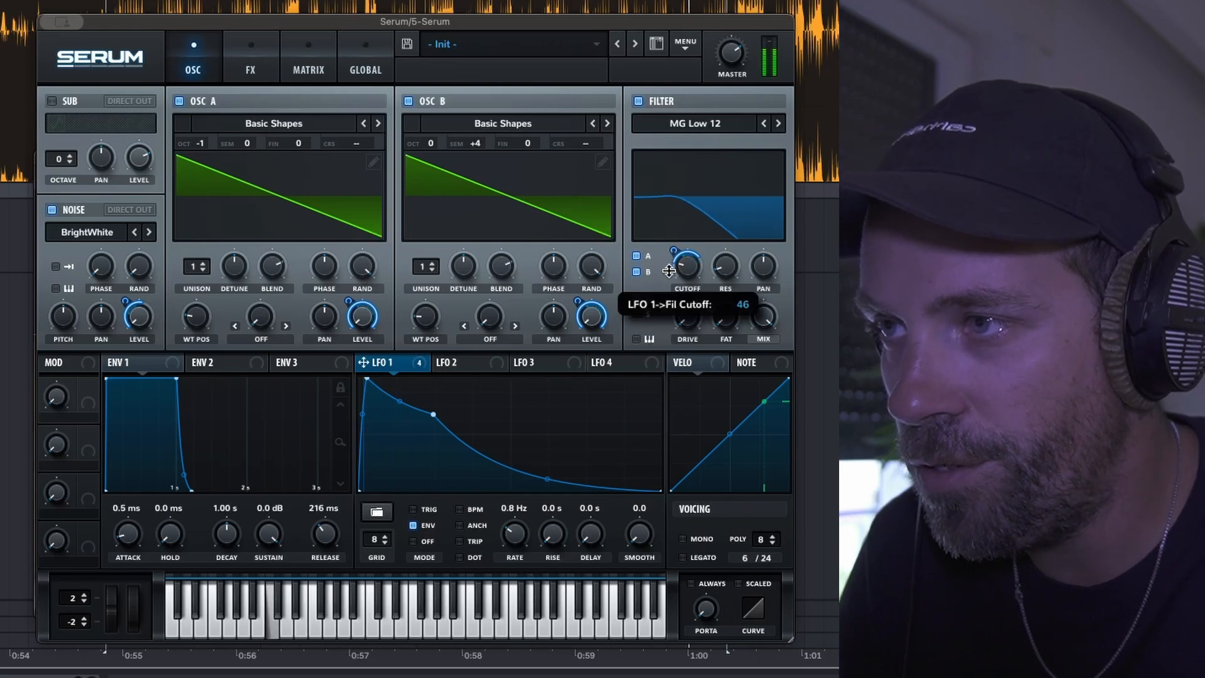
{"action": "mouse_move", "coordinate": [684, 273]}
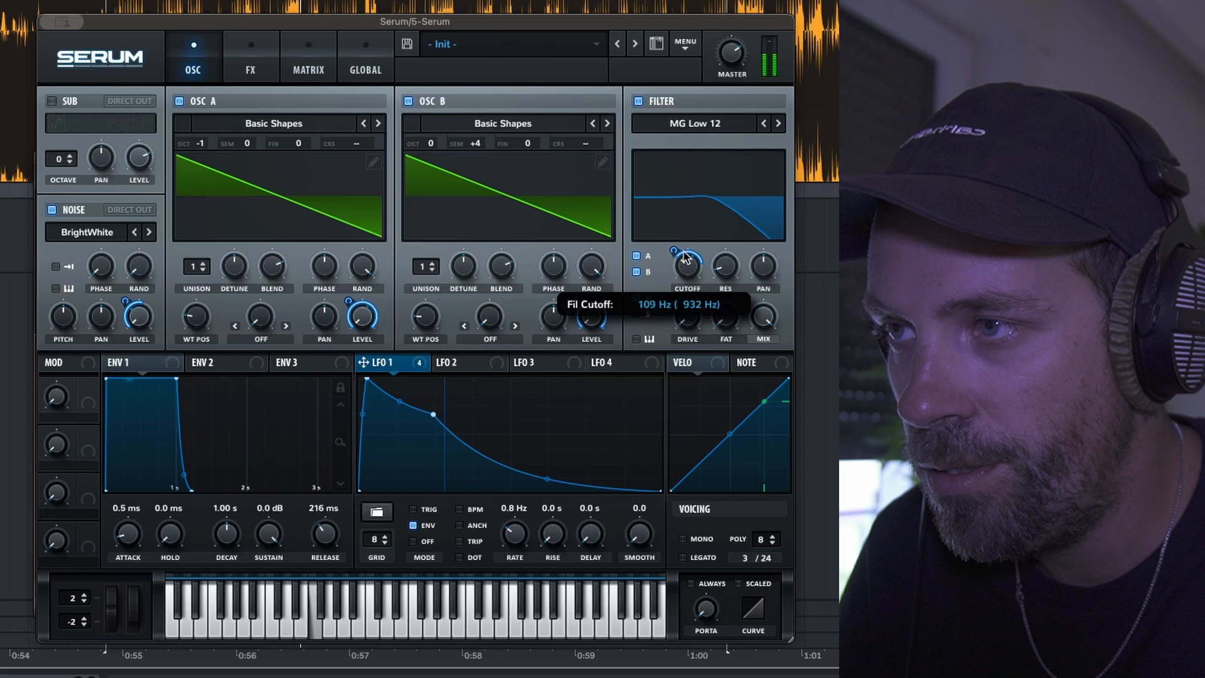